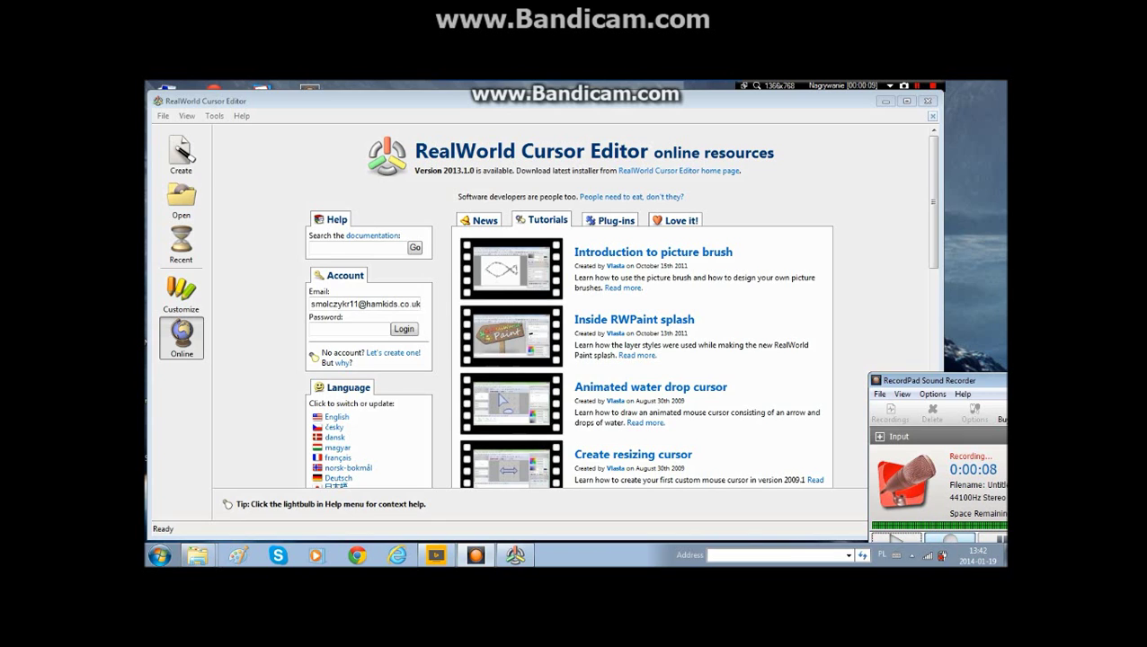
Create a standard 32x32-pixel, 32-bit mouse cursor and add an up-left arrow shape with head size 17
left_click(182, 153)
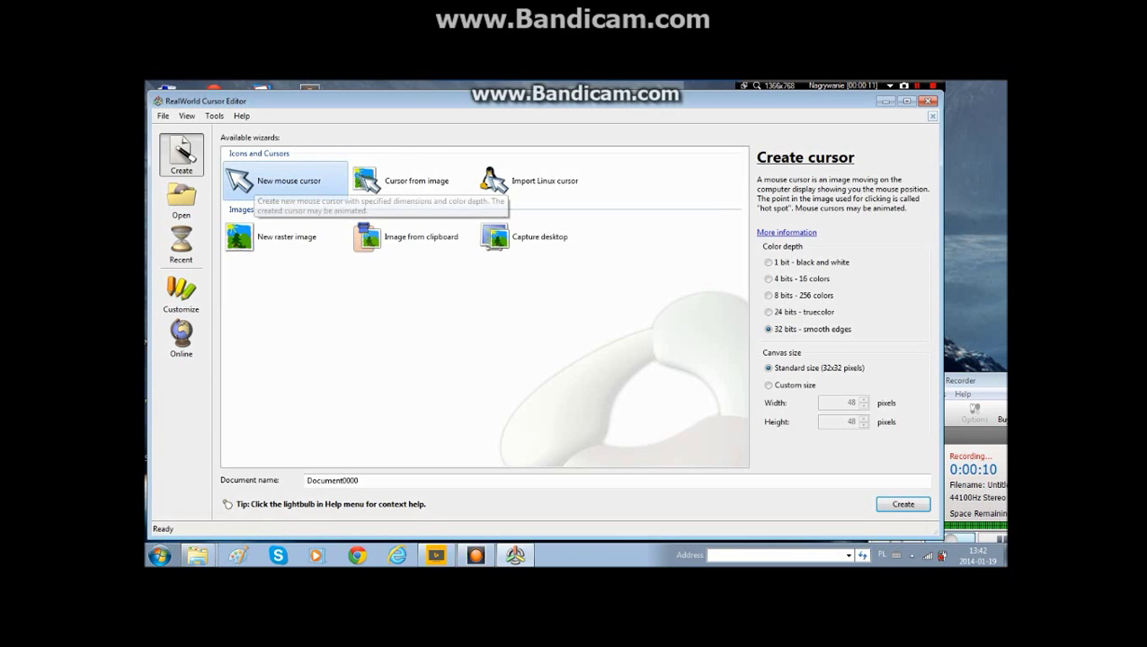
double_click(269, 185)
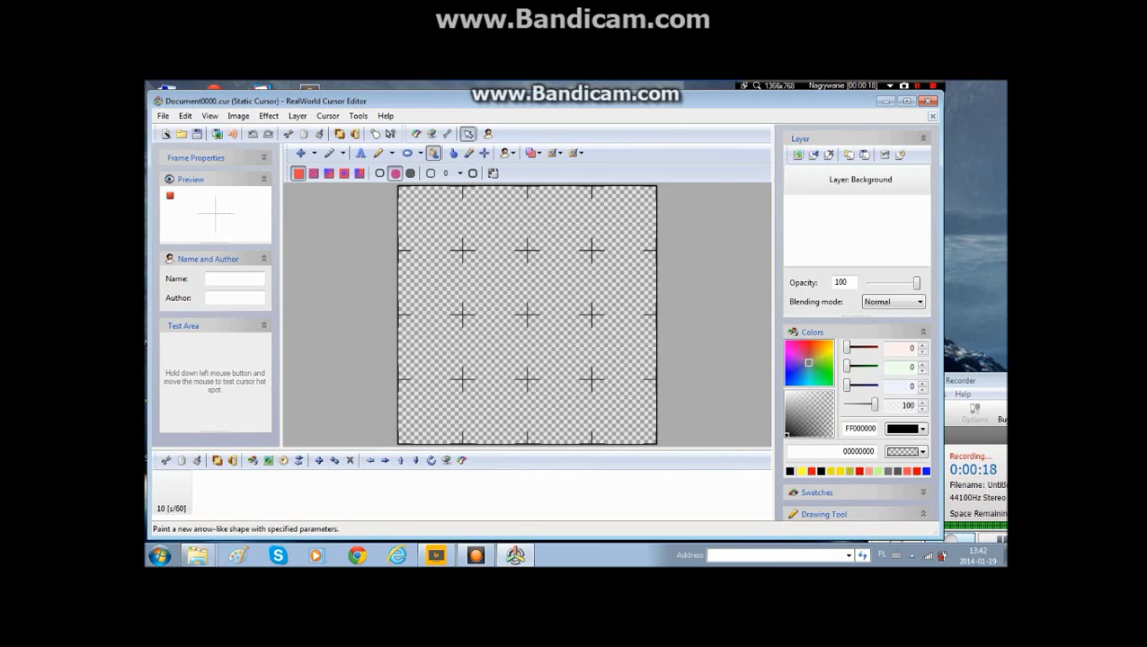
left_click(468, 133)
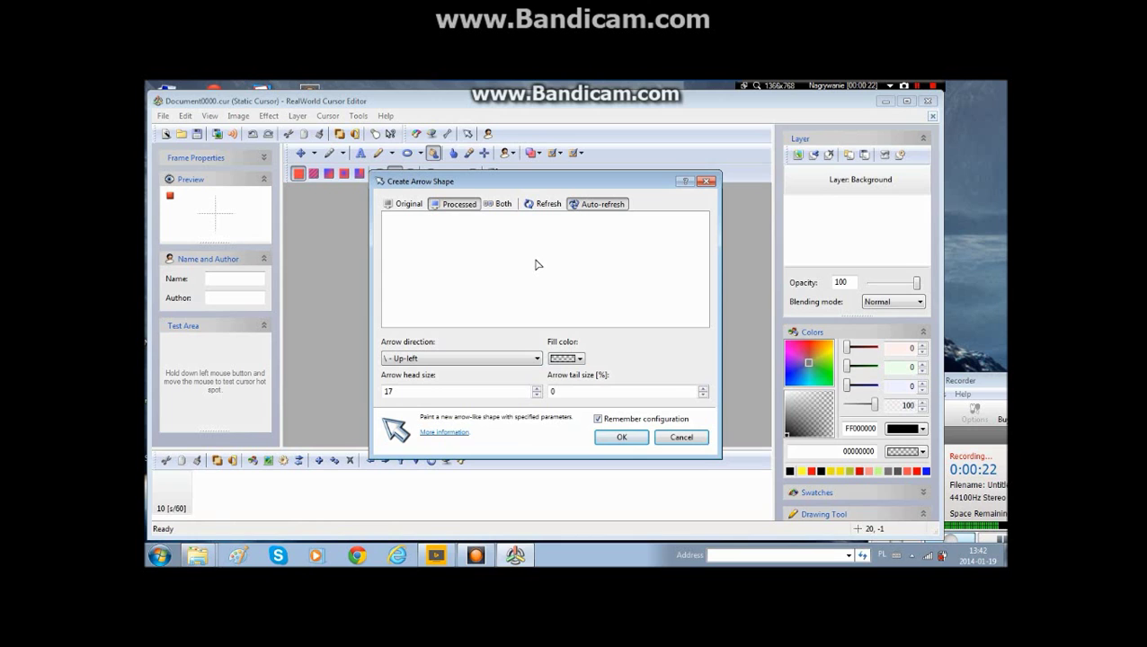
key("Return")
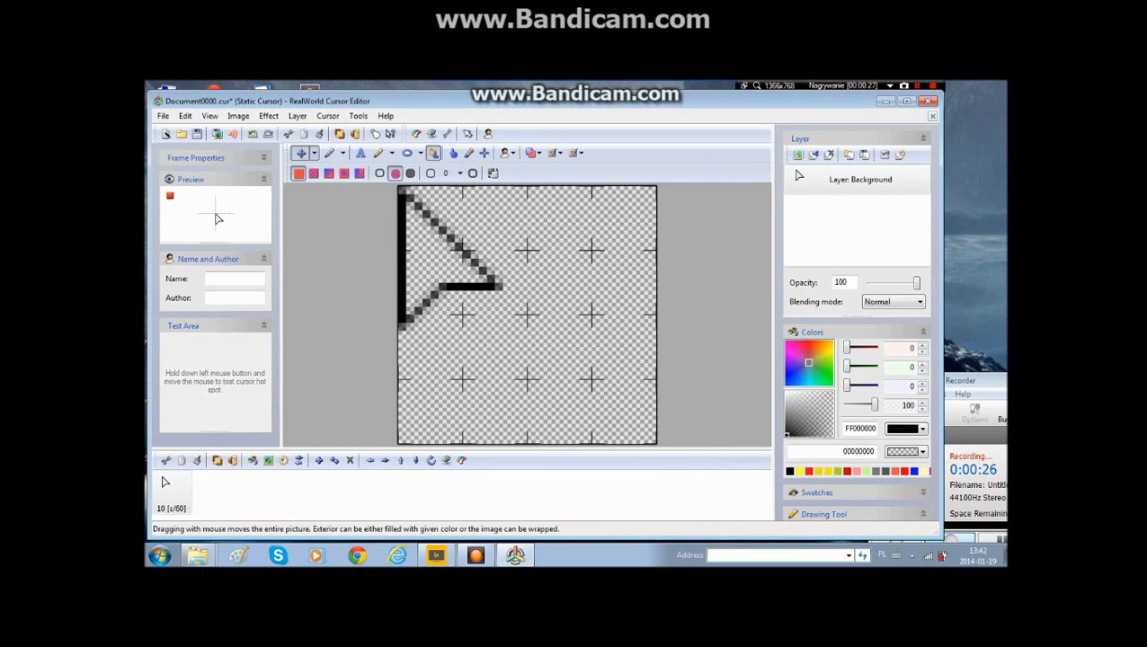
Move the arrow picture from the canvas corner to about the middle of the canvas
left_click(301, 153)
mouse_move(395, 260)
left_mouse_down()
mouse_move(428, 276)
mouse_move(511, 276)
mouse_move(490, 323)
left_mouse_up()
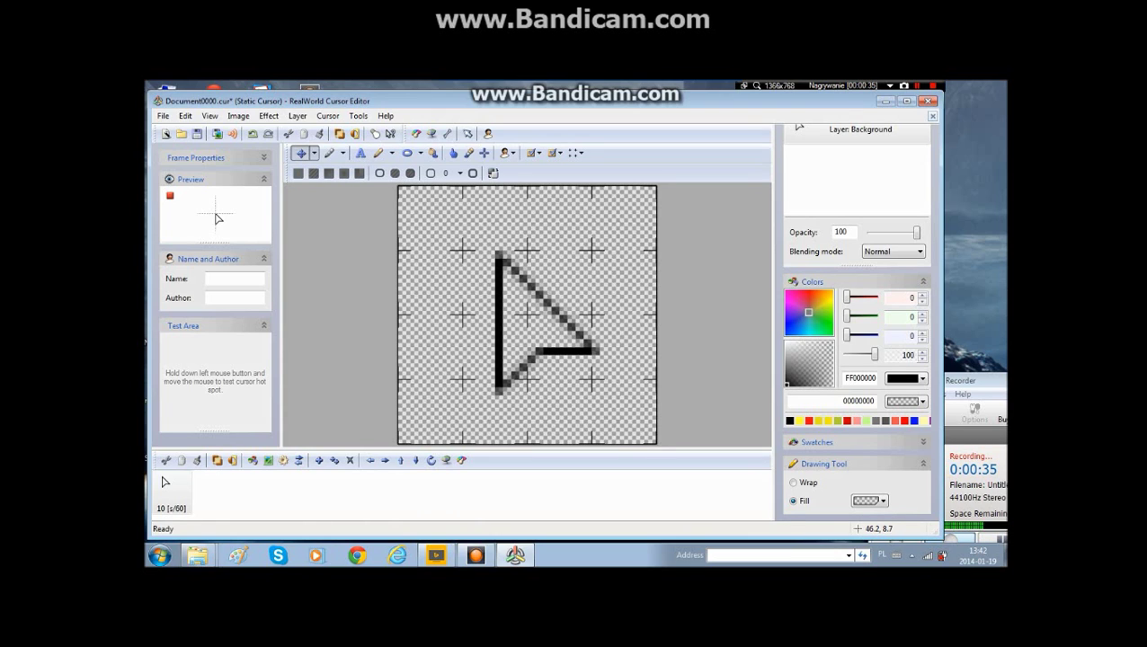
scroll(857, 314, "up", 1)
scroll(857, 314, "down", 2)
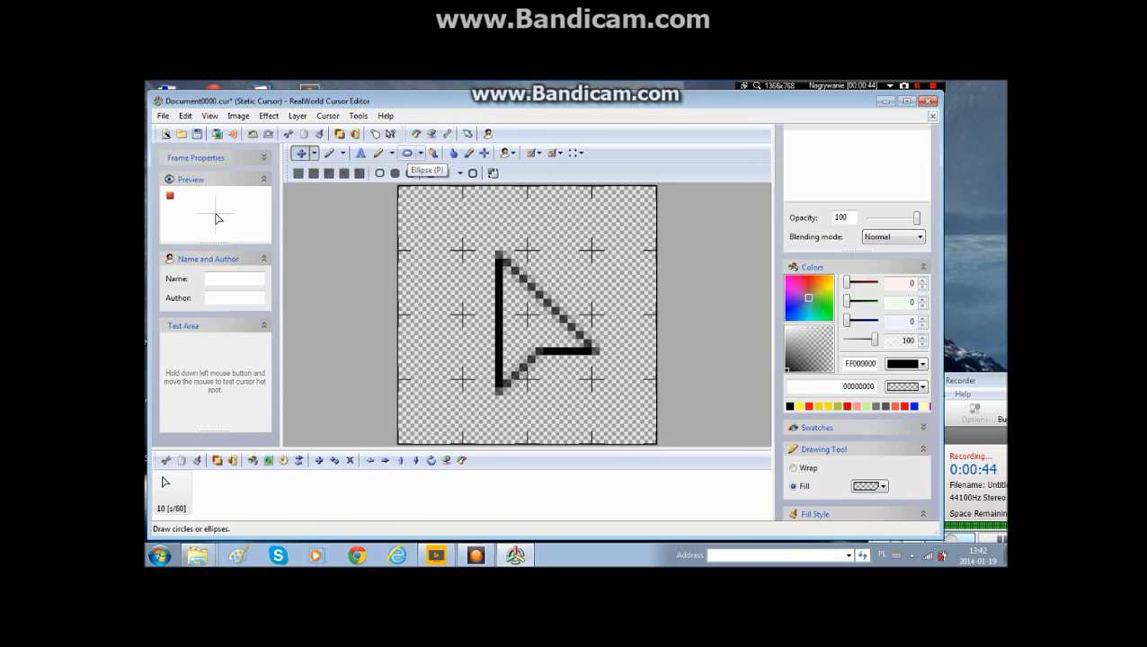
Draw a filled black ellipse about 27 pixels across over the arrow
left_click(407, 153)
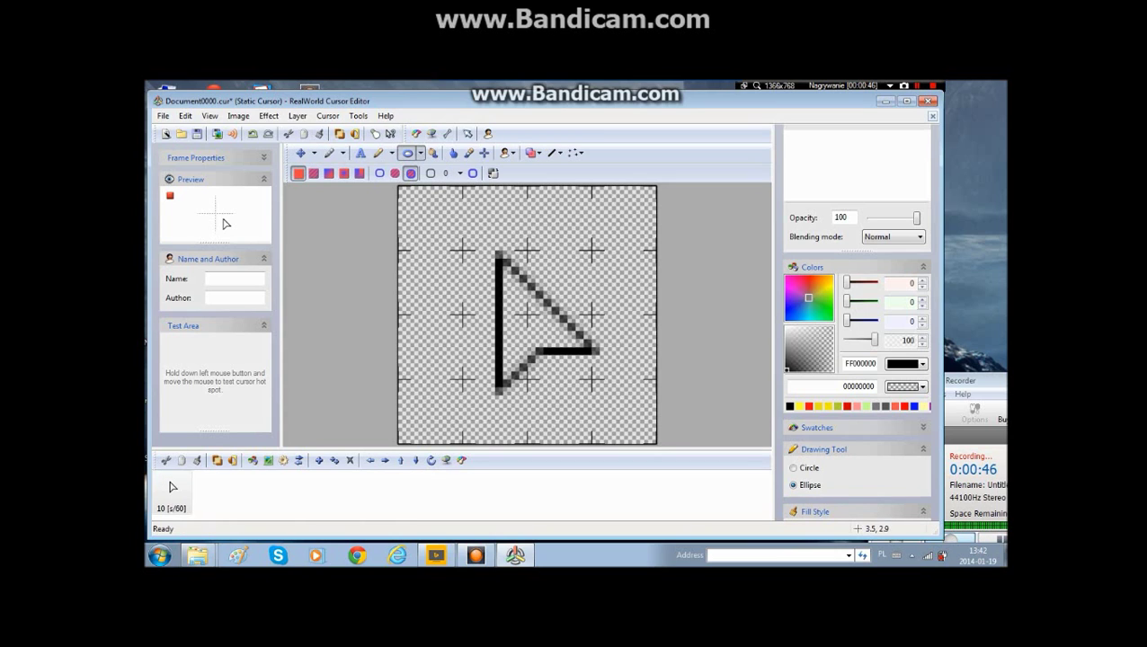
left_click_drag(421, 211, 637, 429)
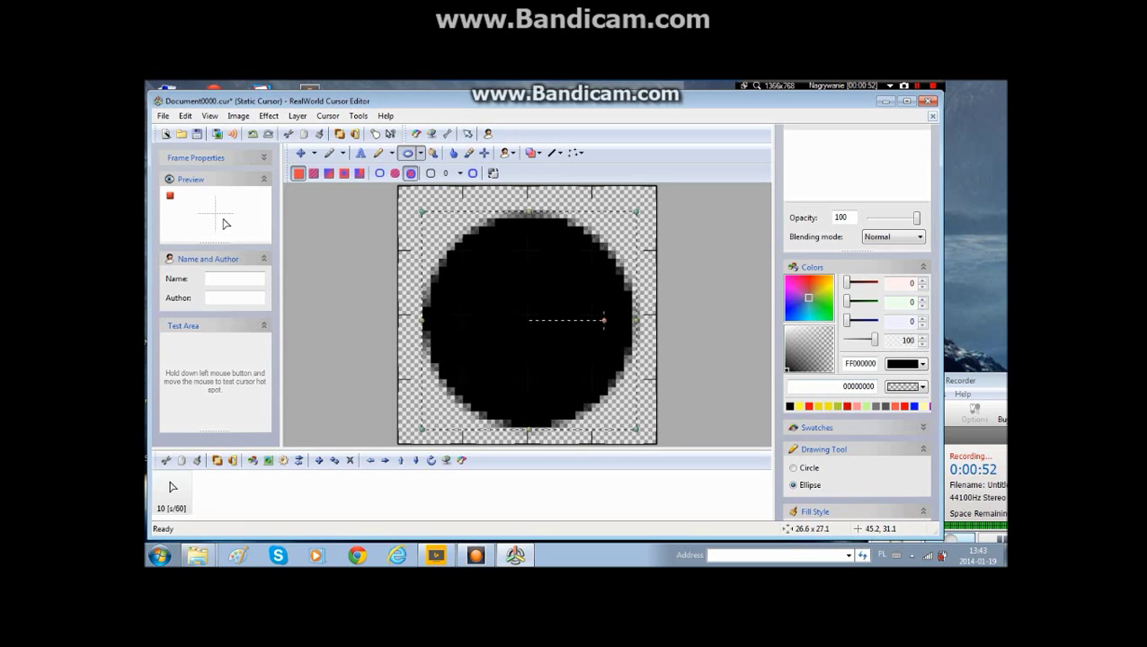
left_click(753, 311)
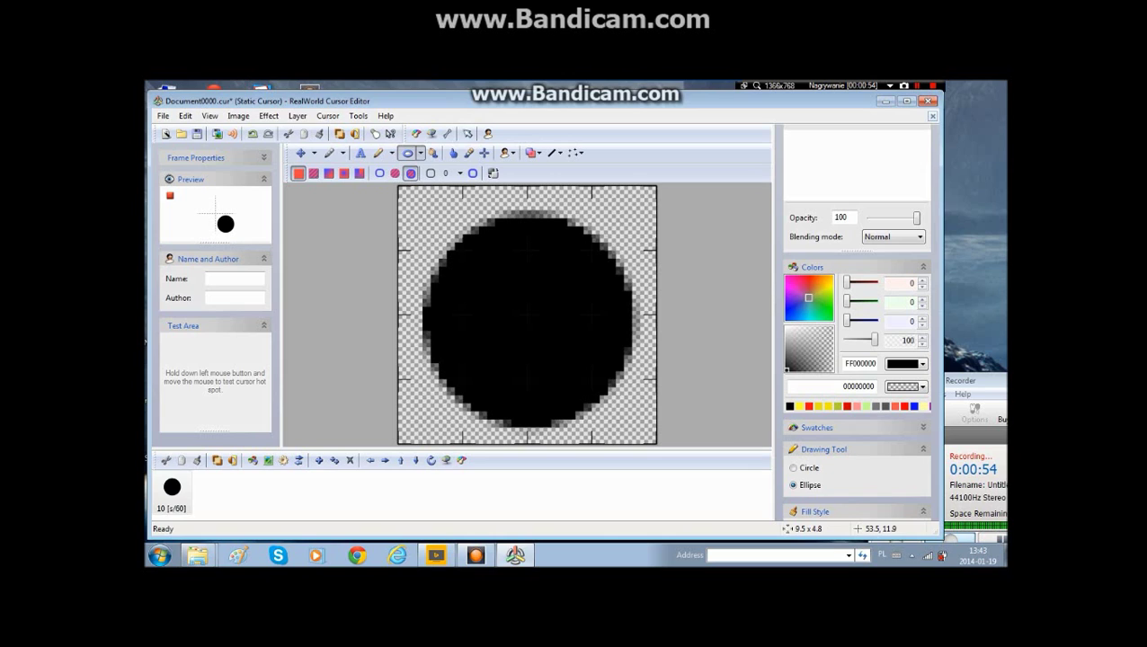
Flood fill the black circle with yellow at red 89, green 87.4, blue 11 and alpha 100
left_click_drag(828, 286, 828, 286)
left_click(824, 289)
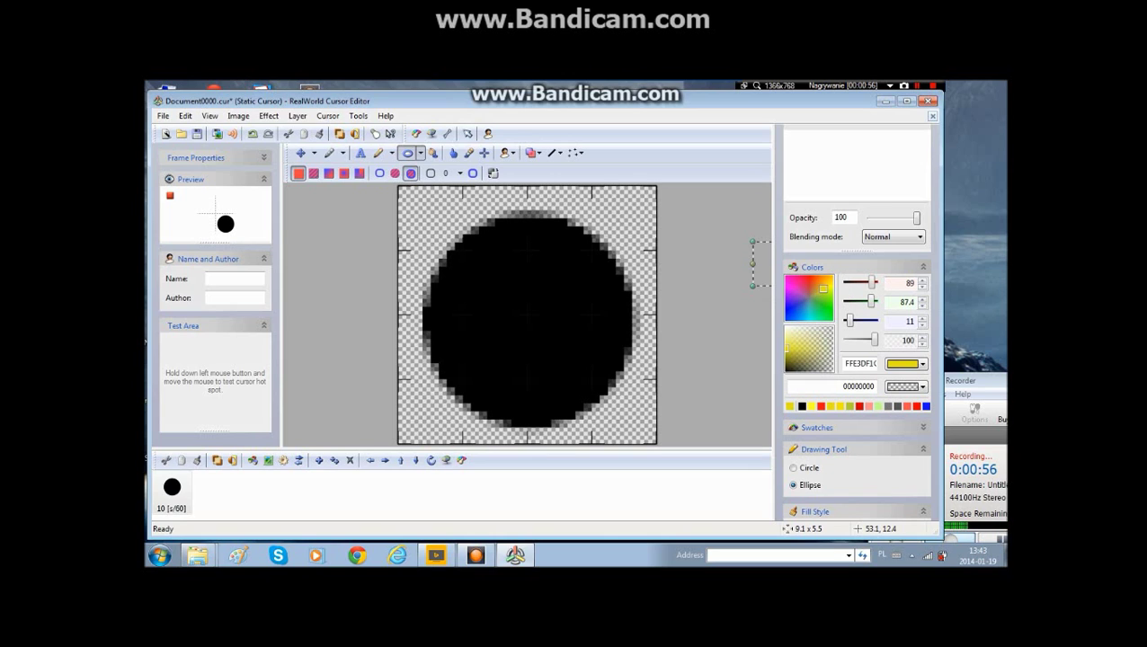
left_click(432, 153)
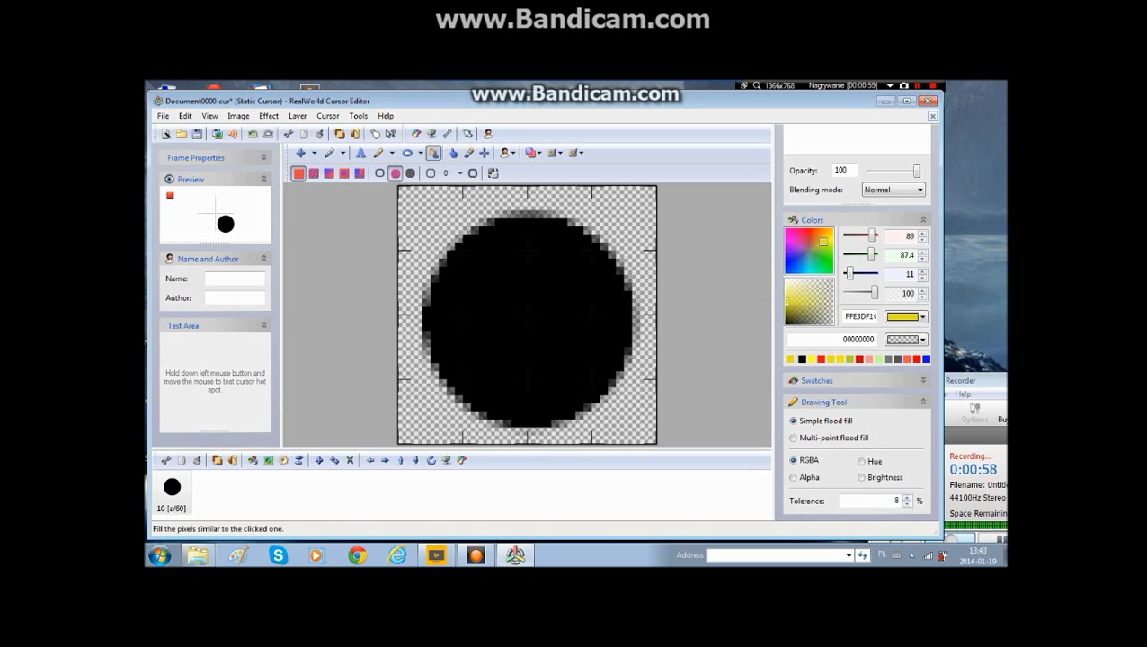
left_click(547, 262)
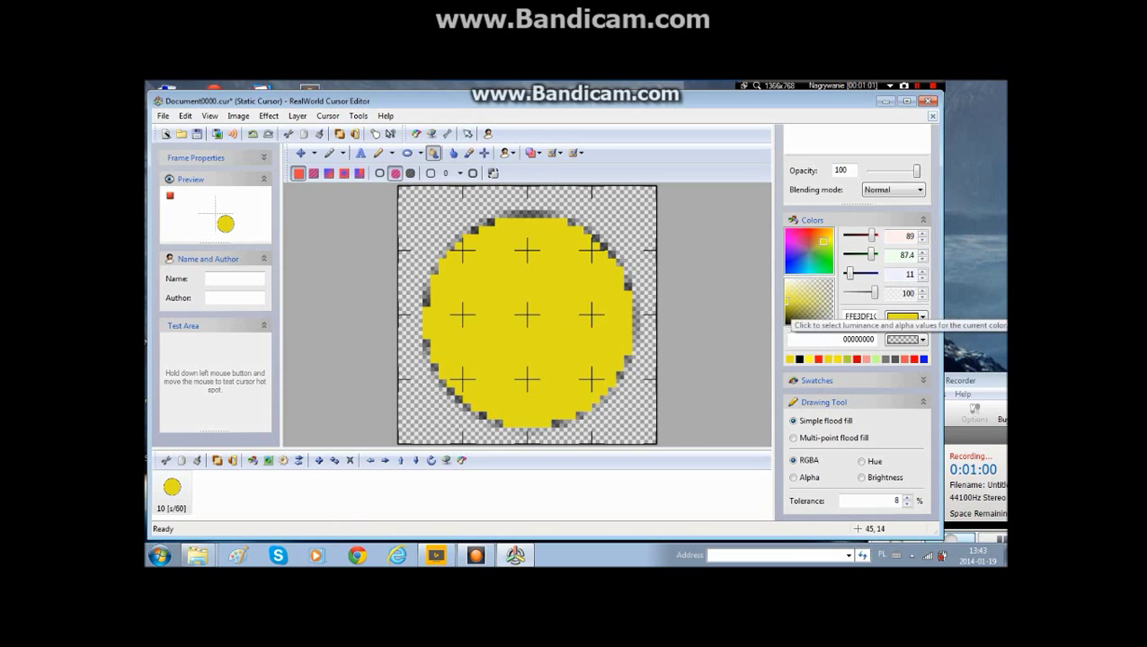
Adjust the circle's yellow fill to red 85.2, green 83.7, blue 10.5 and alpha 96, and try other recent colours
left_click(793, 298)
mouse_move(793, 297)
left_mouse_down()
mouse_move(812, 290)
mouse_move(788, 302)
left_mouse_up()
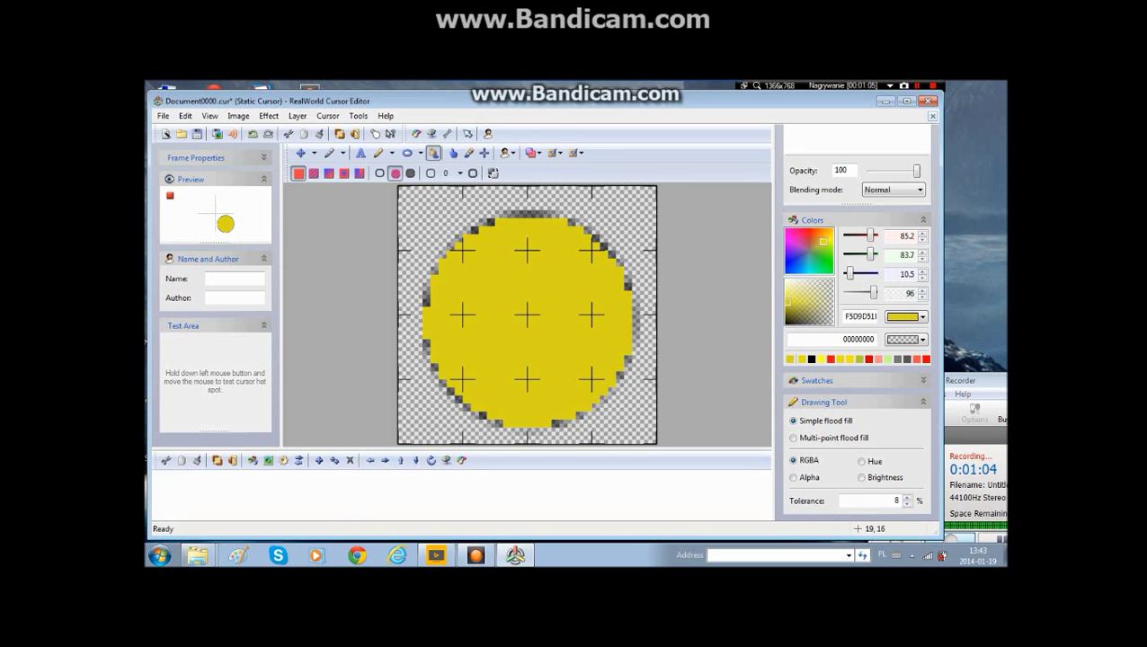
left_click(829, 360)
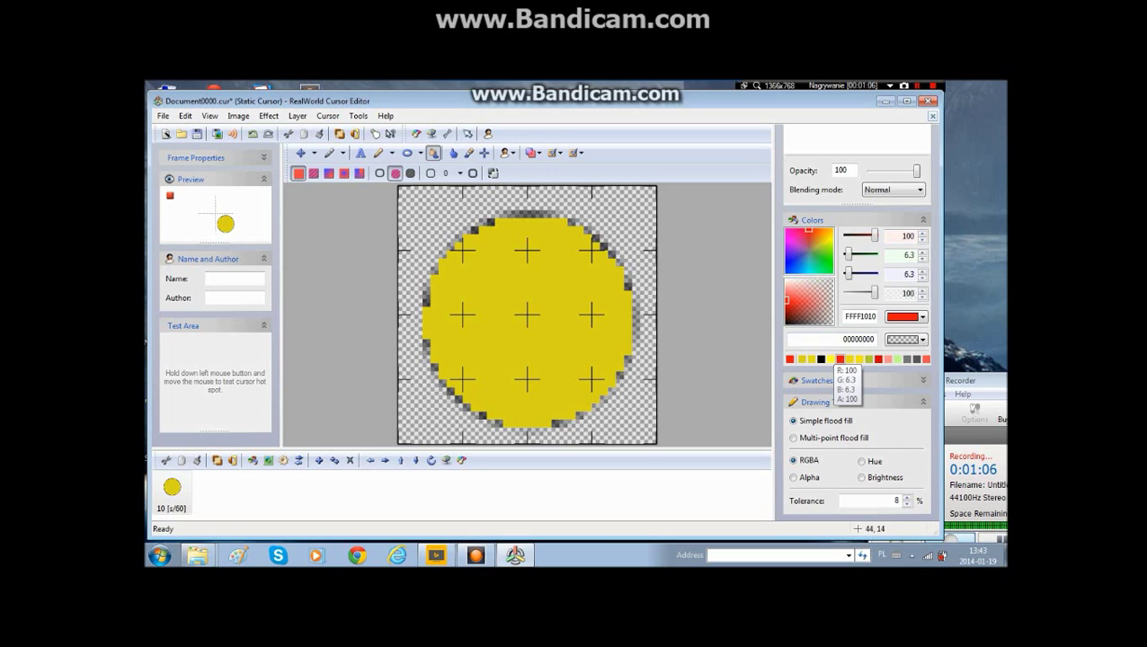
left_click(821, 359)
left_click(811, 359)
left_click(802, 360)
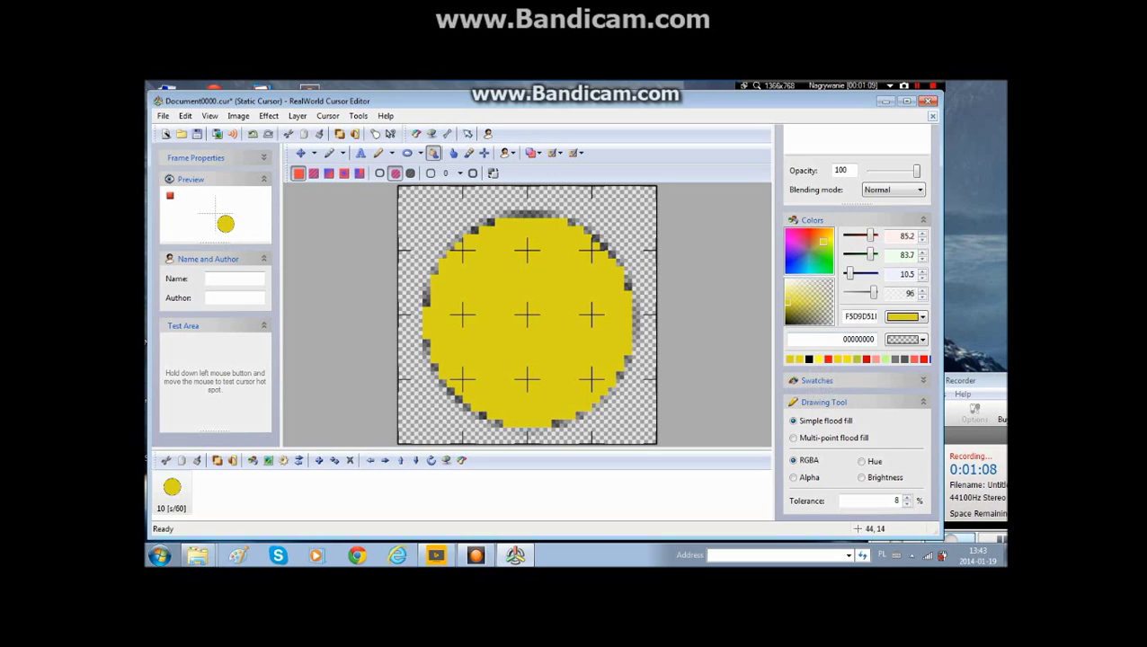
Set the primary colour to purple with red 46.3, green 29.3, blue 66.5 and alpha 96 for the Ellipse tool
left_click(859, 359)
left_click(870, 360)
mouse_move(820, 246)
left_mouse_down()
mouse_move(809, 262)
mouse_move(802, 252)
left_mouse_up()
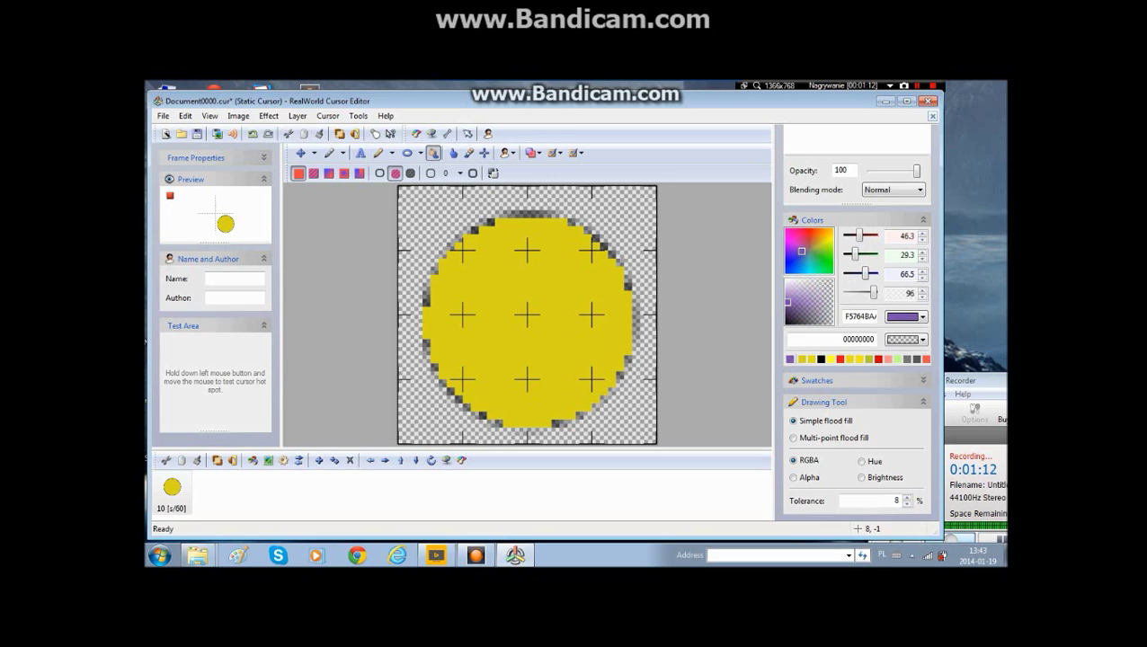
left_click(407, 153)
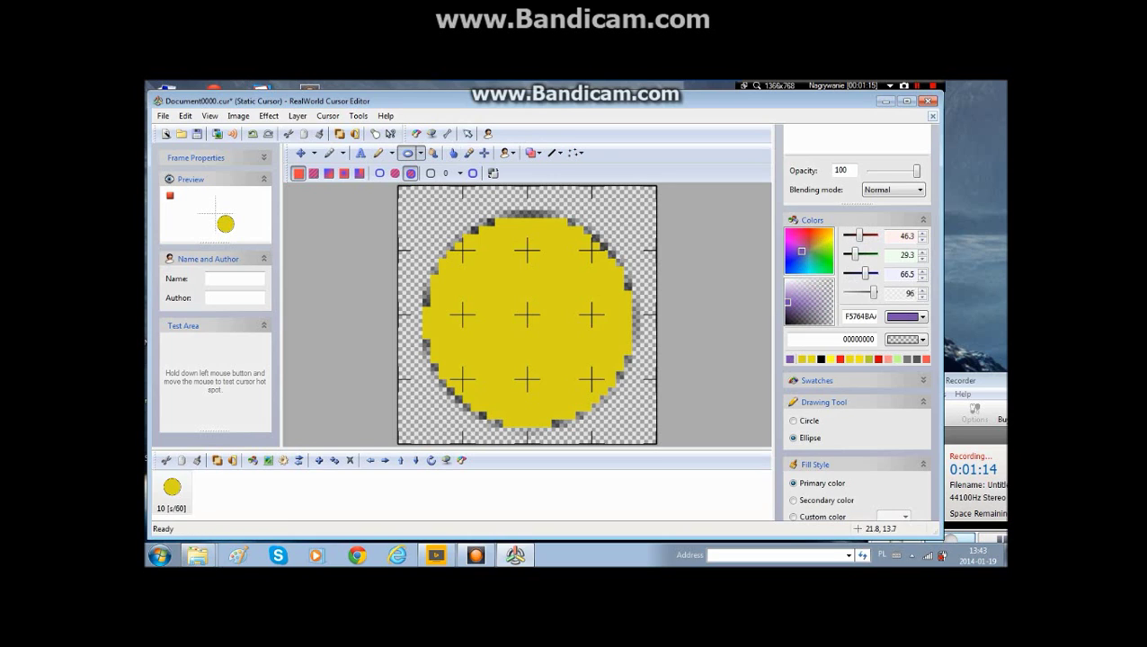
Undo the yellow fills and the black ellipse drawn over the arrow
left_click(209, 116)
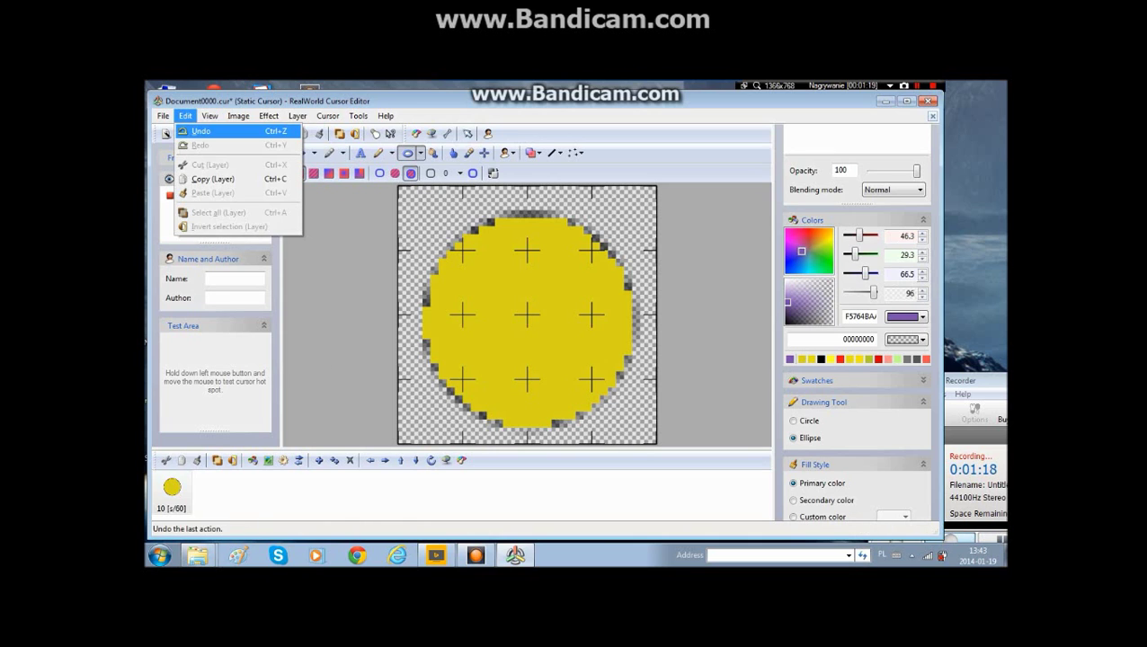
left_click(201, 131)
left_click(185, 116)
left_click(200, 132)
left_click(185, 116)
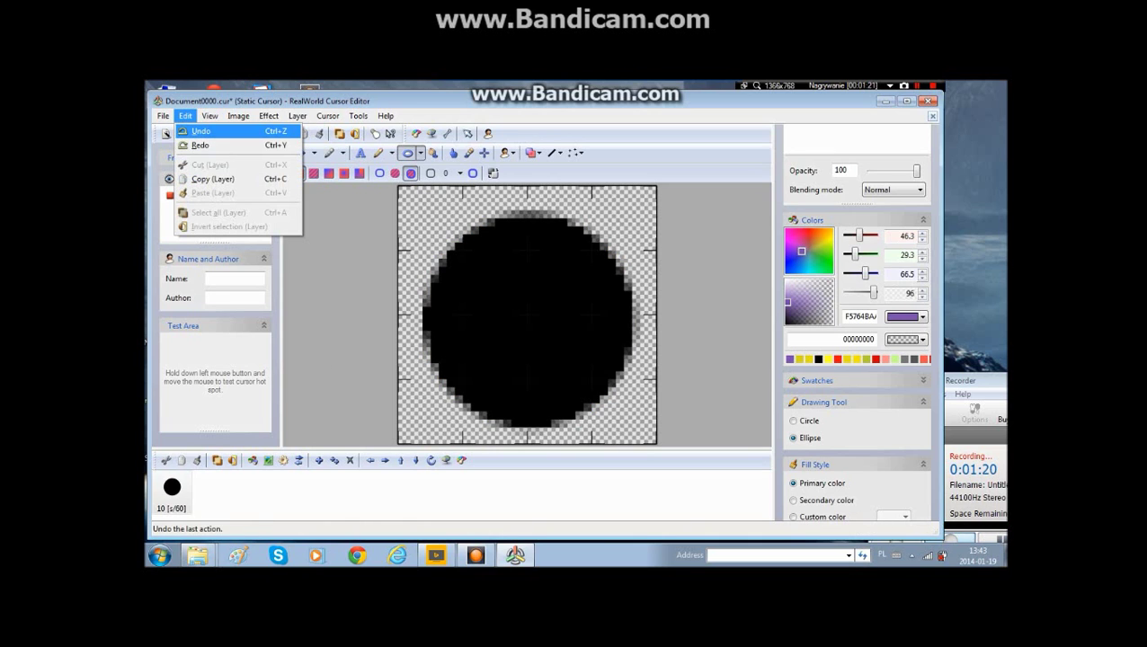
left_click(332, 244)
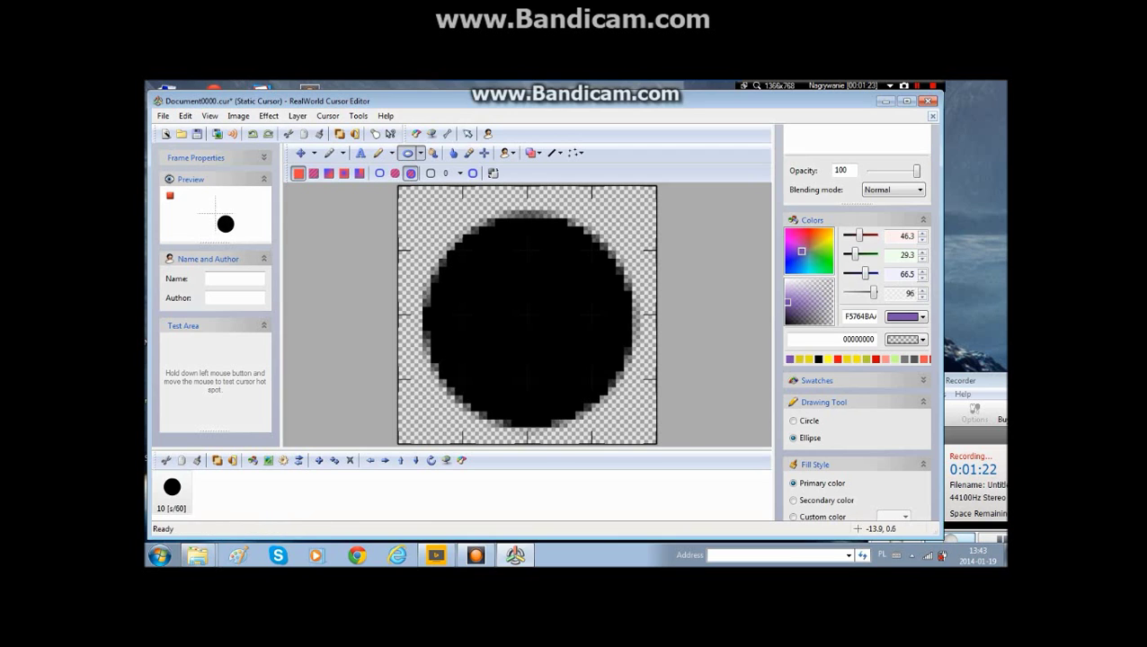
left_click(185, 116)
left_click(199, 131)
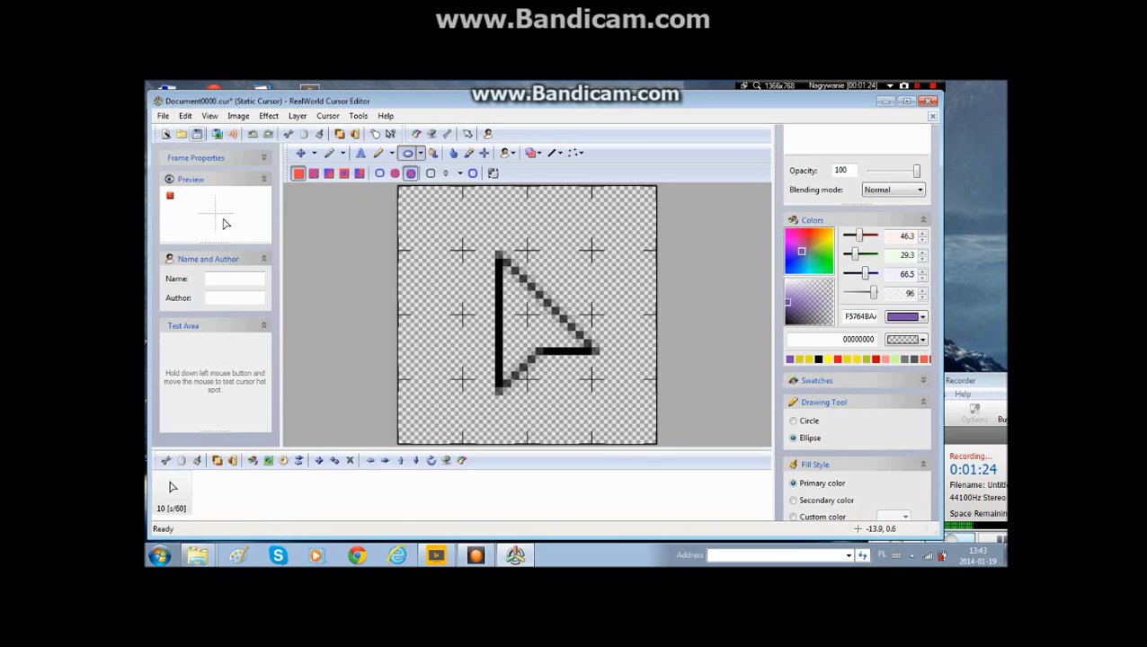
left_click(408, 154)
left_click_drag(415, 208, 648, 435)
left_click(185, 116)
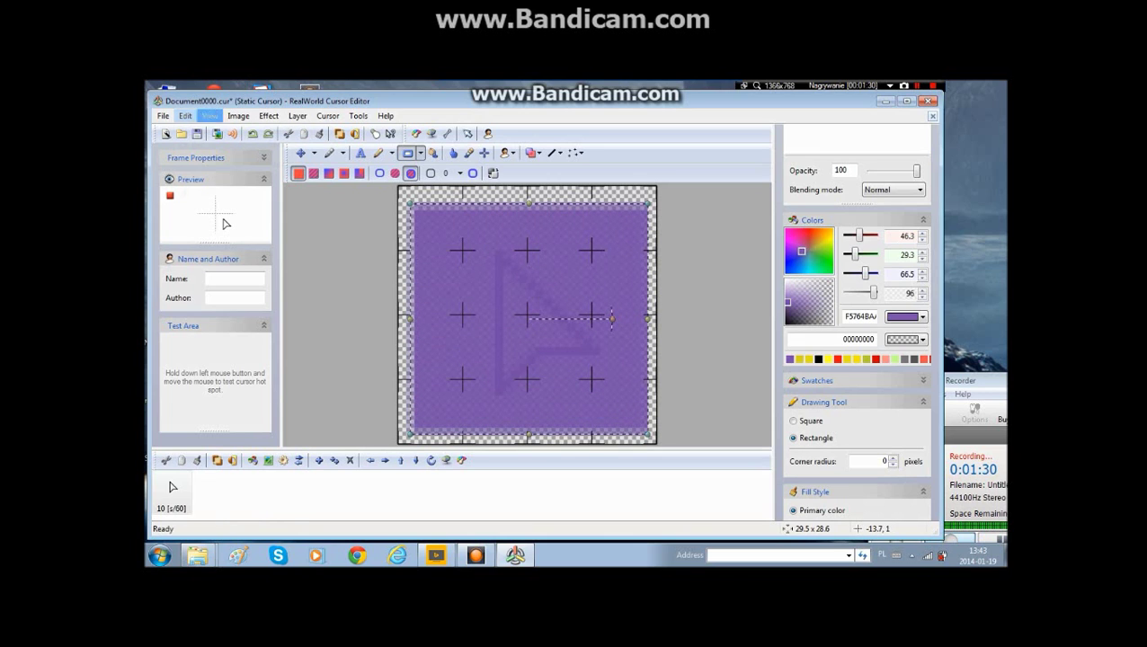
left_click(201, 131)
Draw a filled purple ellipse about 30 x 30 pixels over the arrow and lower its colour alpha to 53.3
left_click(420, 153)
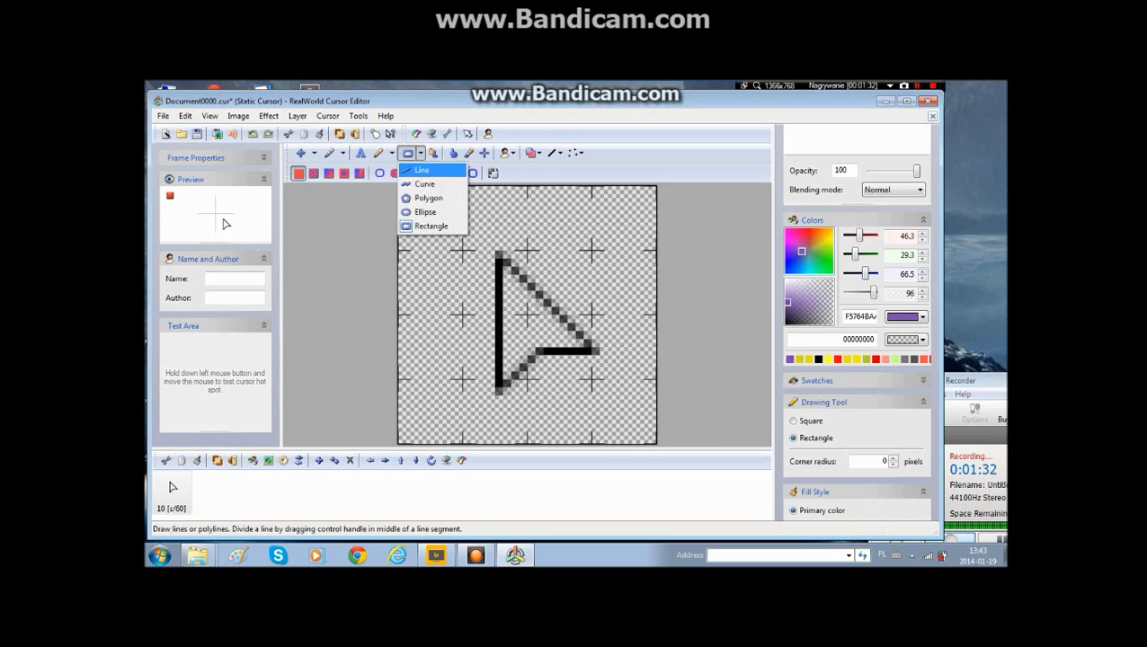
left_click(425, 212)
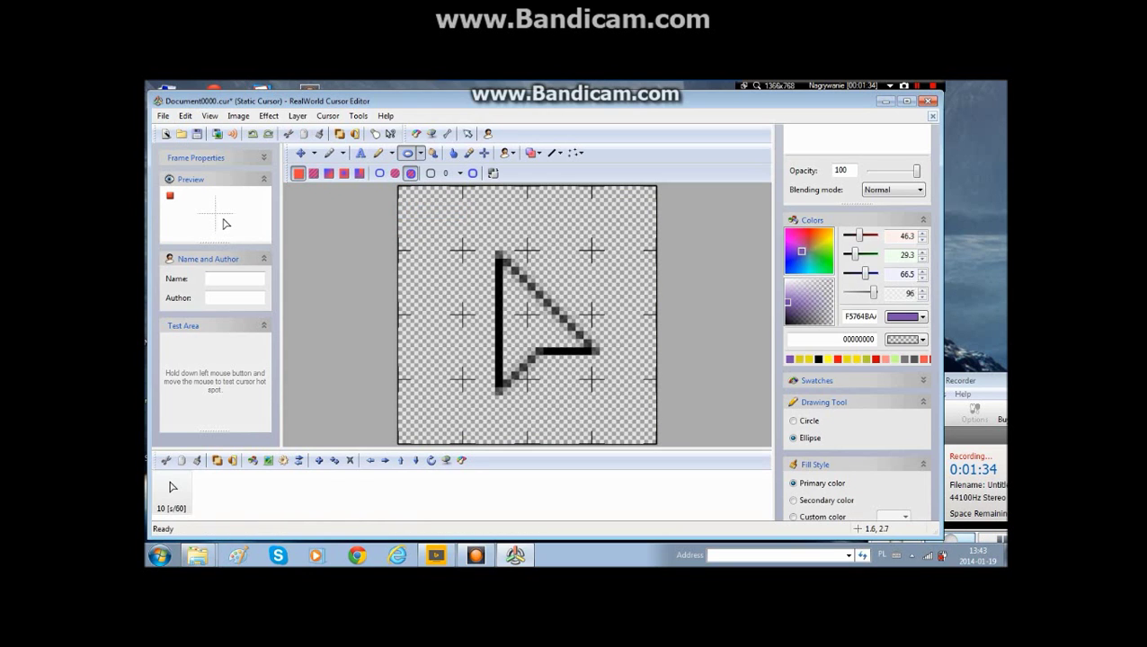
left_click_drag(408, 205, 654, 444)
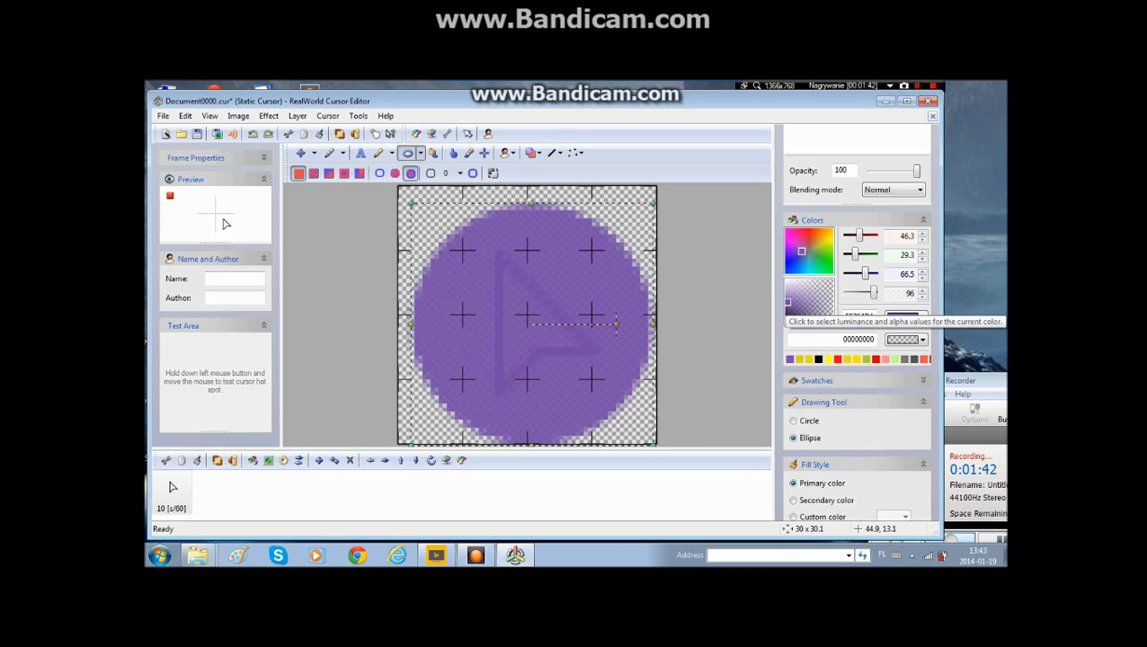
left_click_drag(788, 302, 797, 302)
left_click_drag(869, 293, 807, 305)
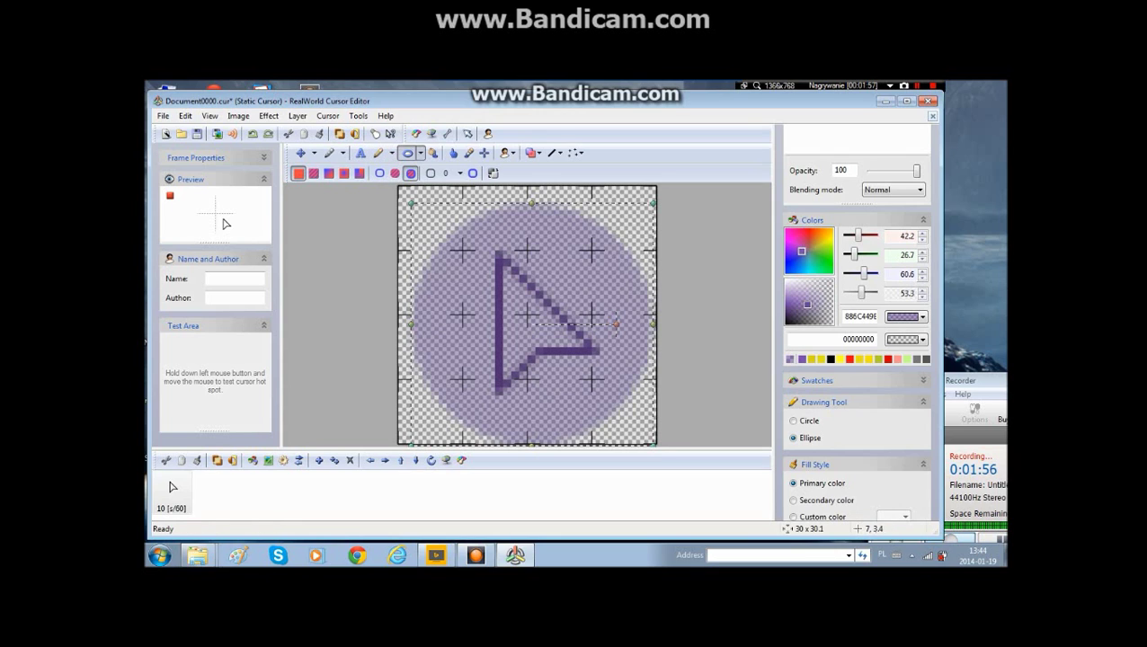
Recolour the arrow outline pixel by pixel with a magenta pencil at red 84.5, green 1.4, blue 85.9 and alpha 53.3
left_click(379, 152)
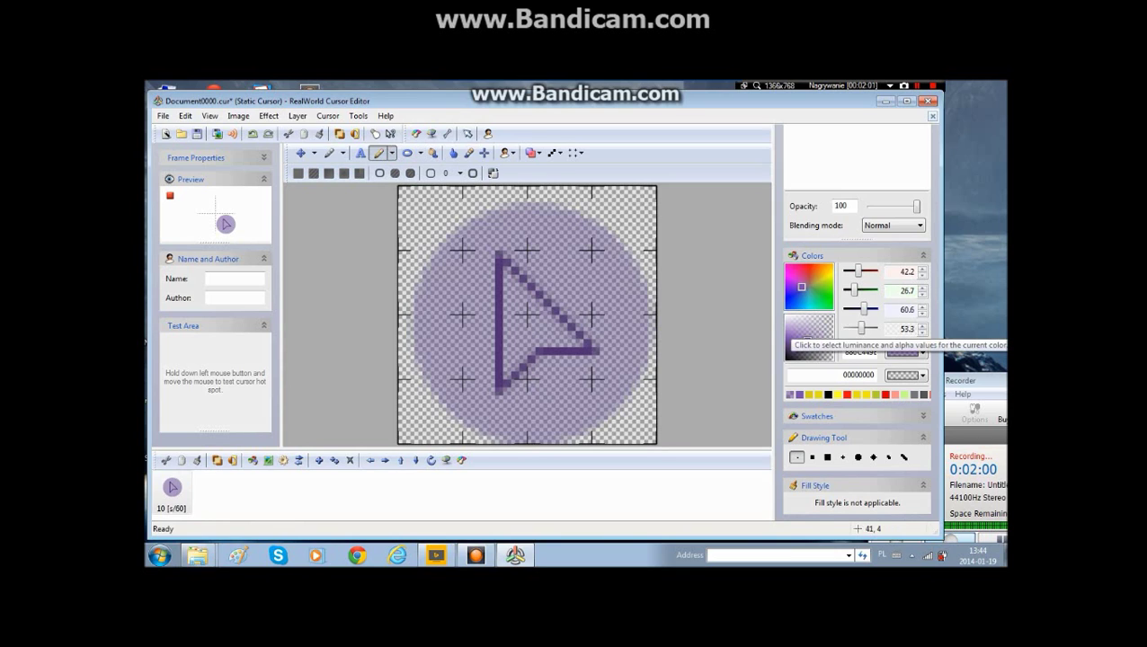
left_click(807, 341)
left_click(788, 269)
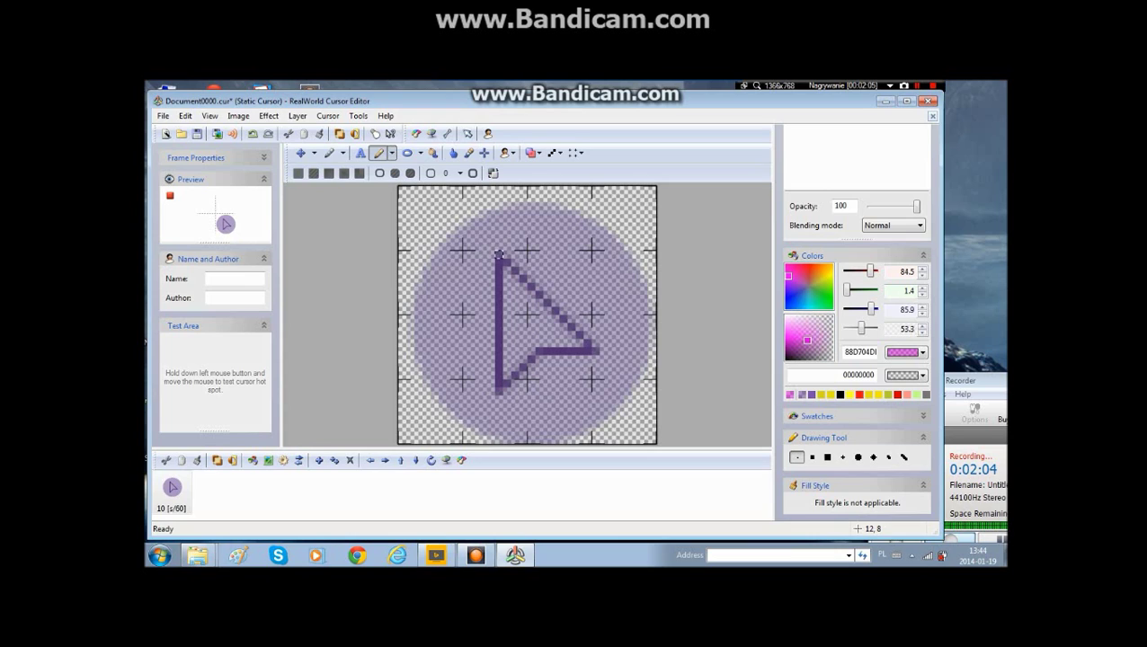
mouse_move(498, 260)
left_mouse_down()
mouse_move(499, 390)
mouse_move(540, 351)
mouse_move(596, 350)
mouse_move(506, 261)
left_mouse_up()
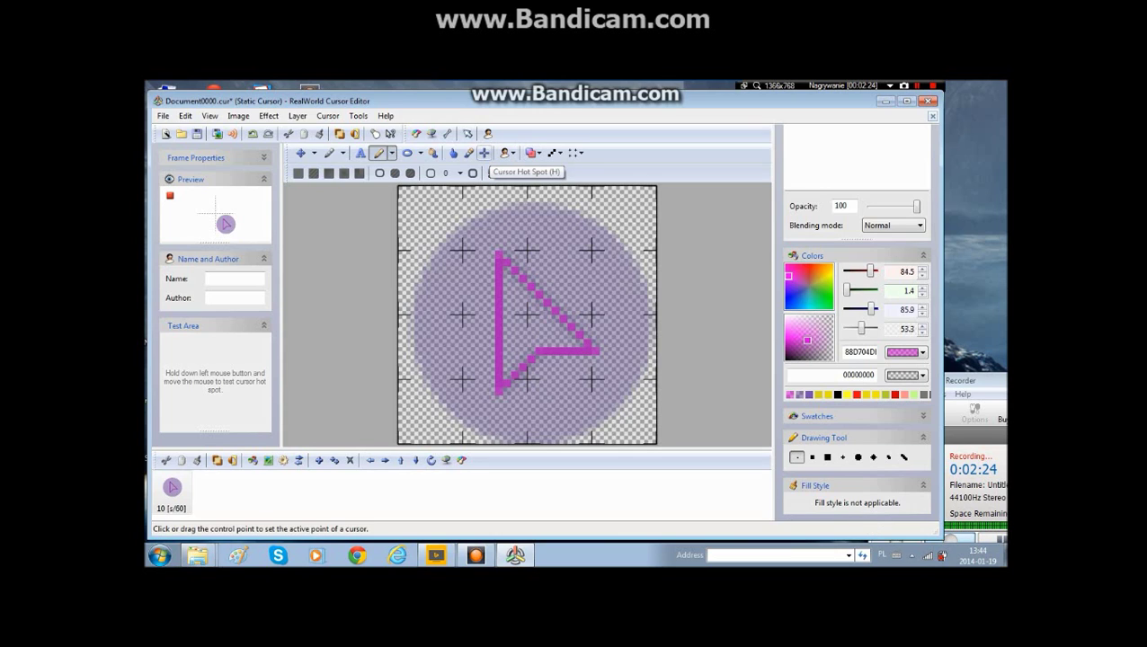
Place the cursor hot spot on the upper tip of the arrow
left_click(484, 153)
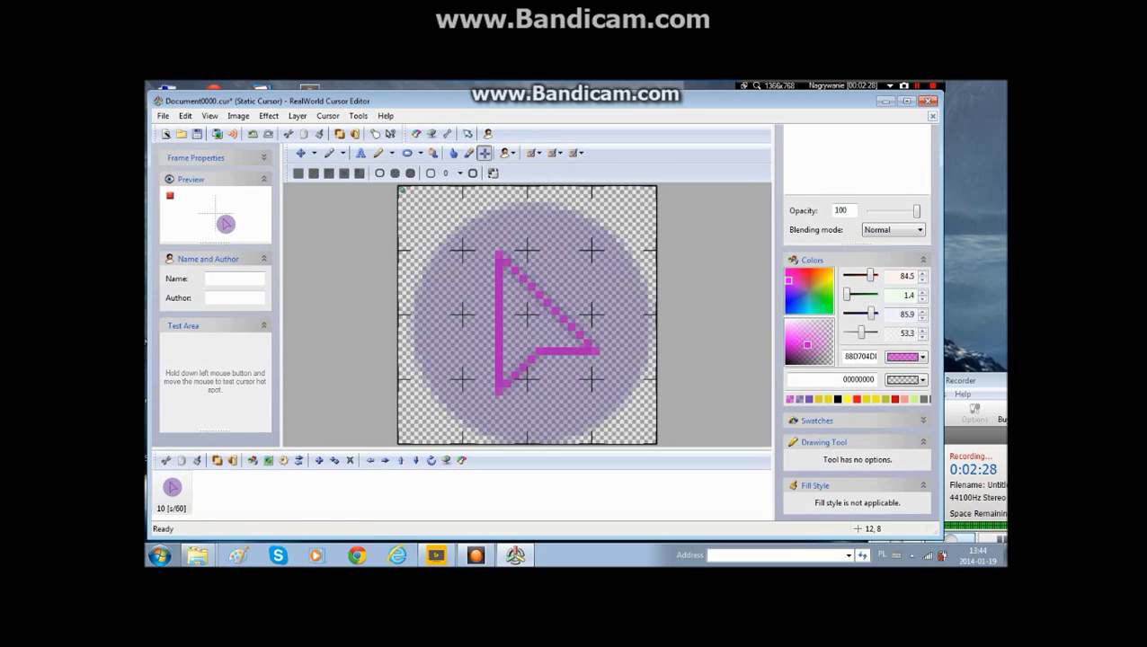
left_click(499, 254)
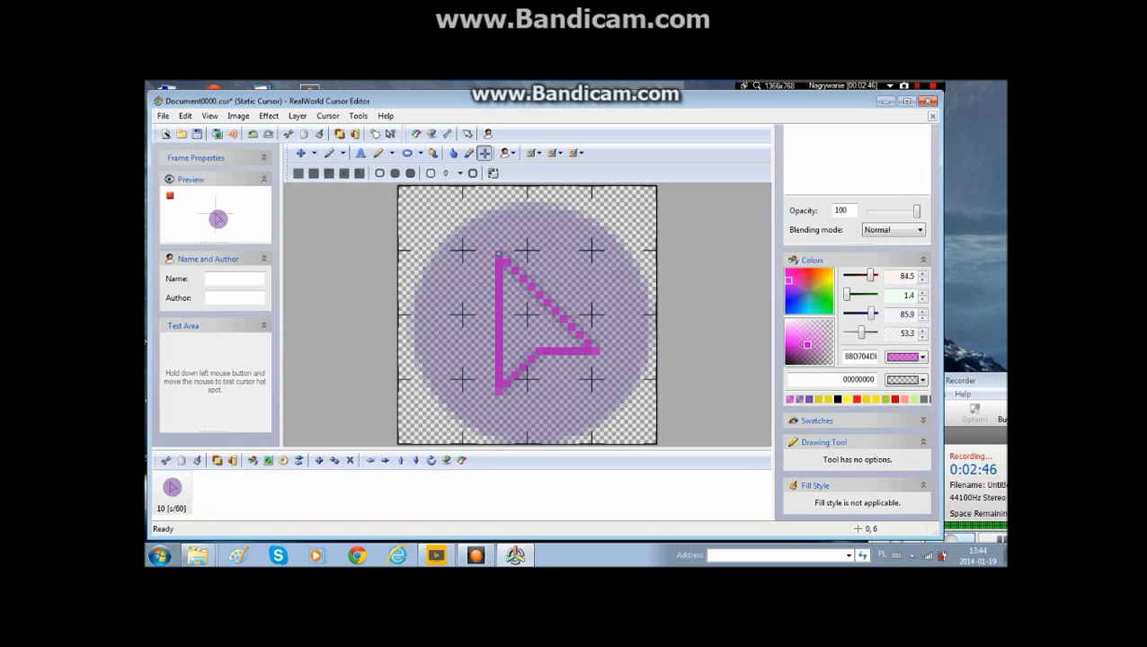
Start saving the cursor under a new name in the "drawings or paintings" folder within the personal programs folder on the Desktop
left_click(162, 116)
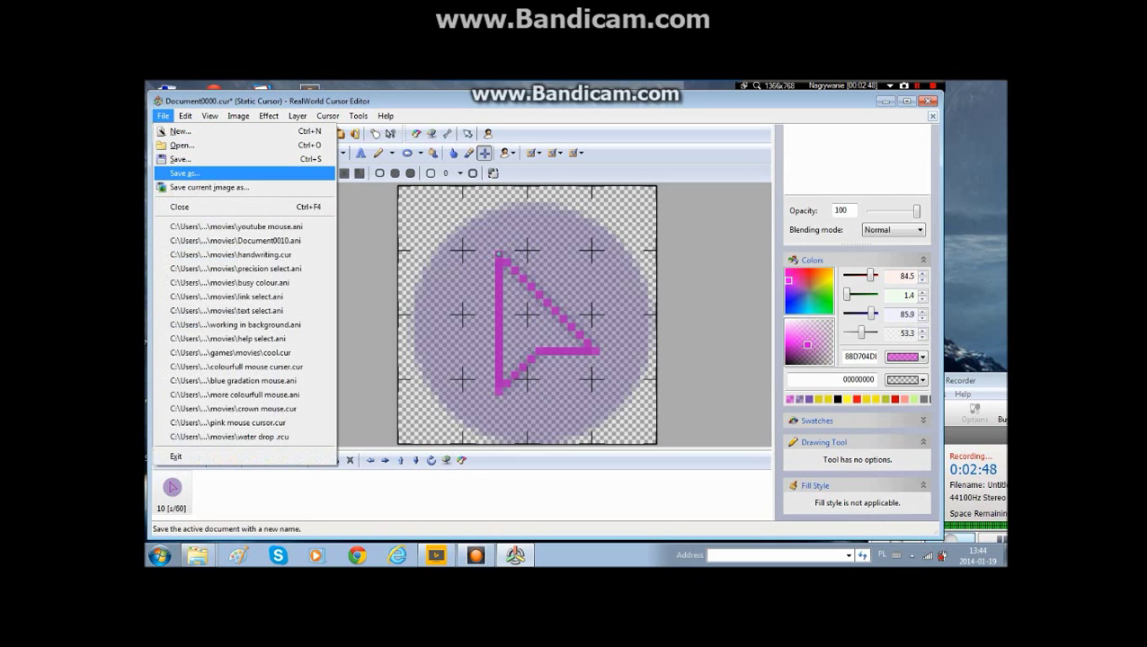
left_click(185, 174)
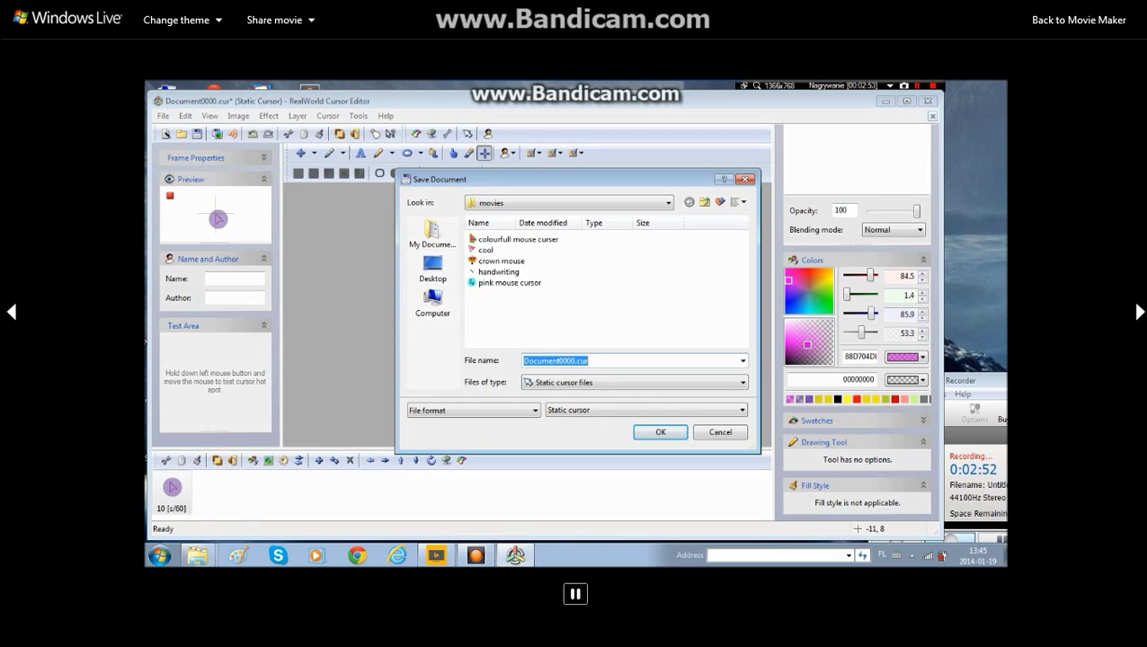
left_click(433, 236)
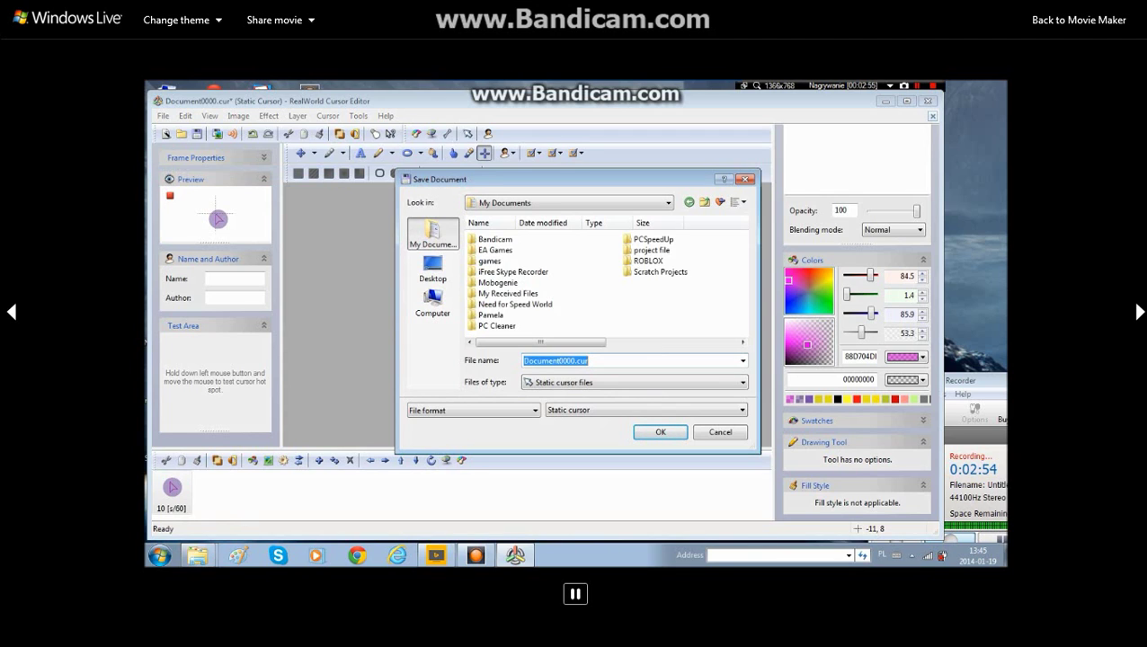
left_click(432, 268)
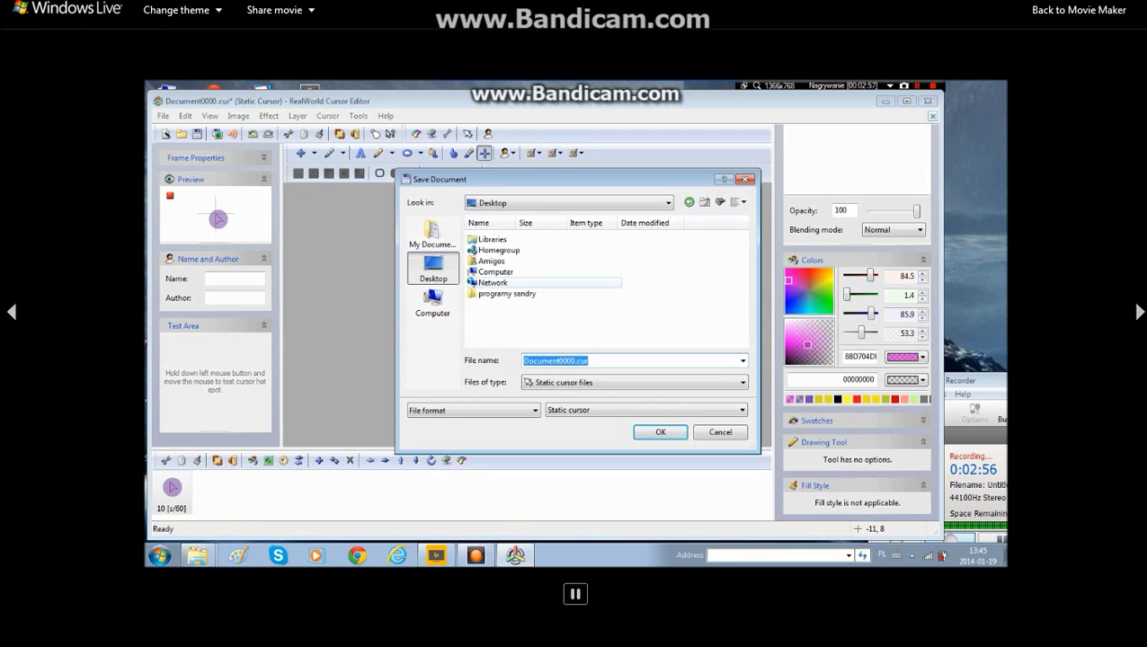
double_click(507, 294)
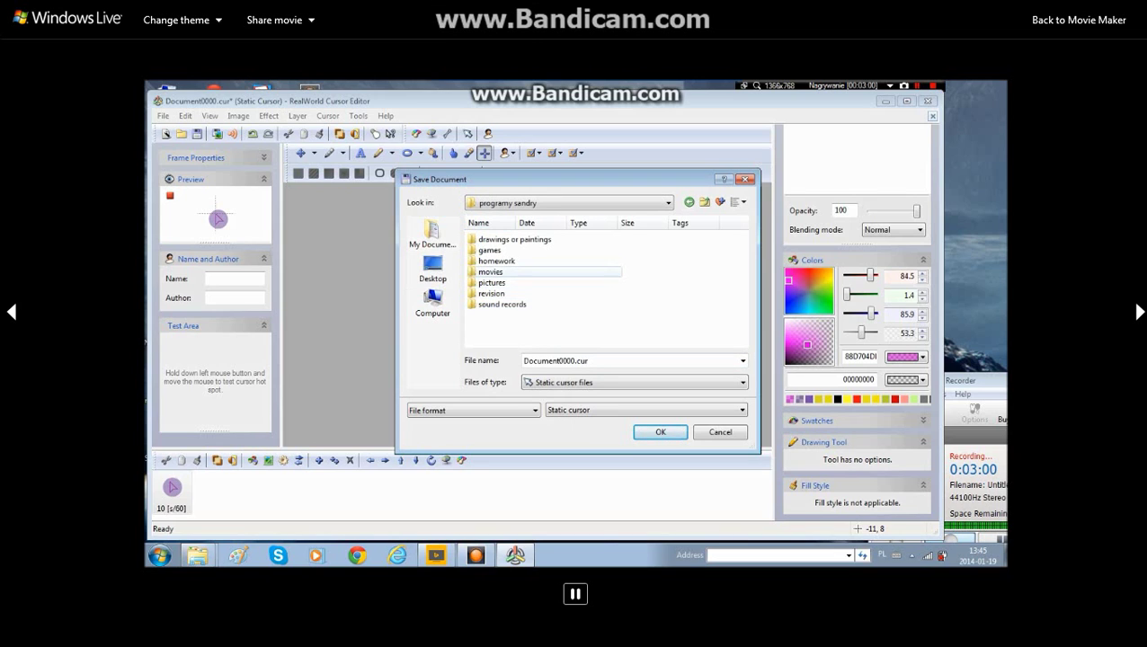
double_click(491, 271)
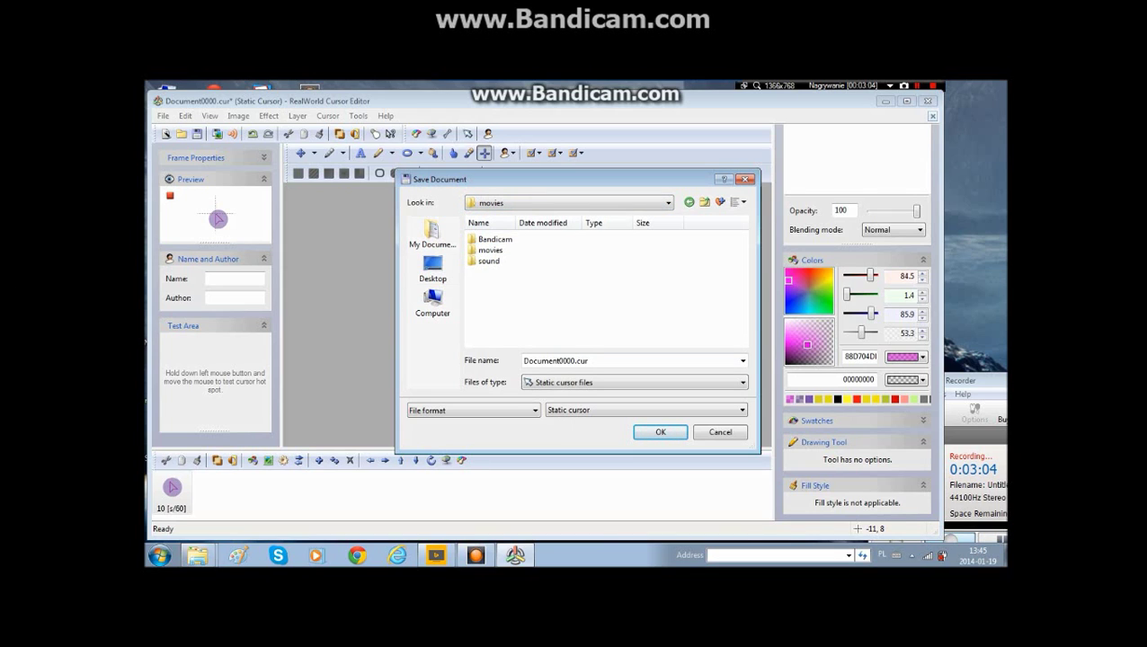
left_click(432, 268)
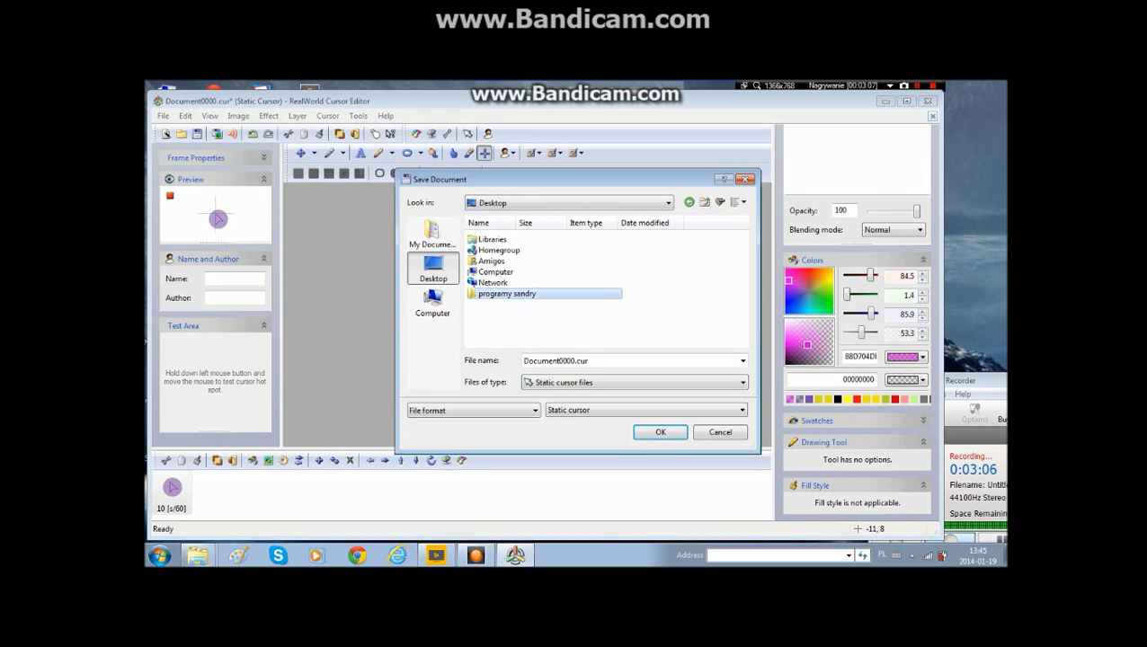
double_click(505, 293)
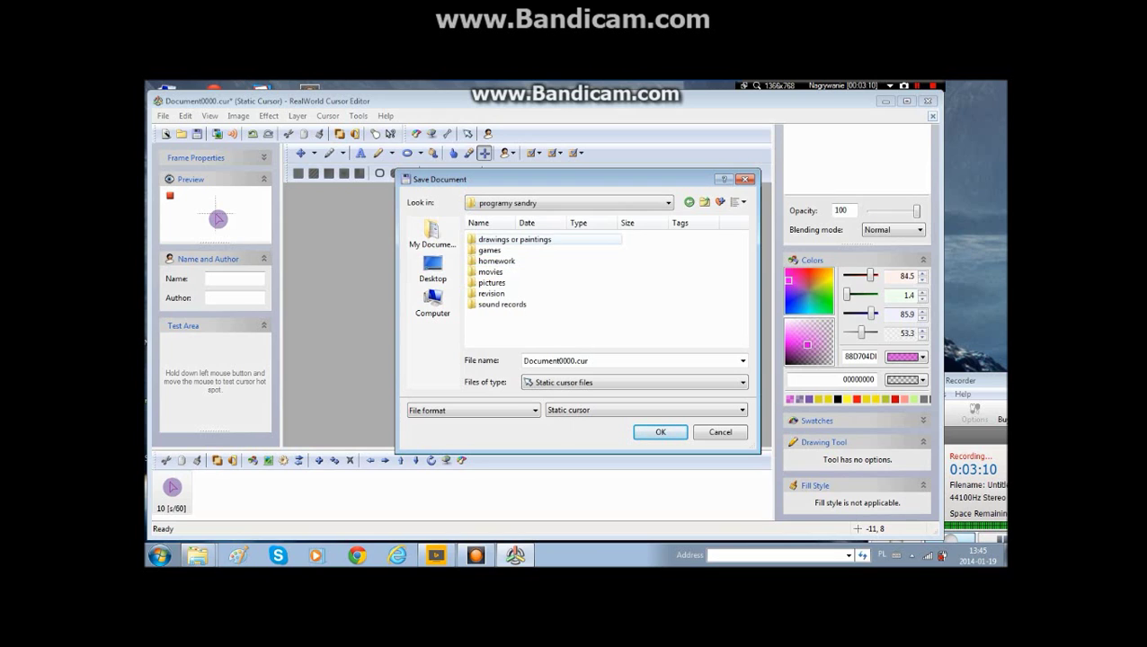
double_click(514, 240)
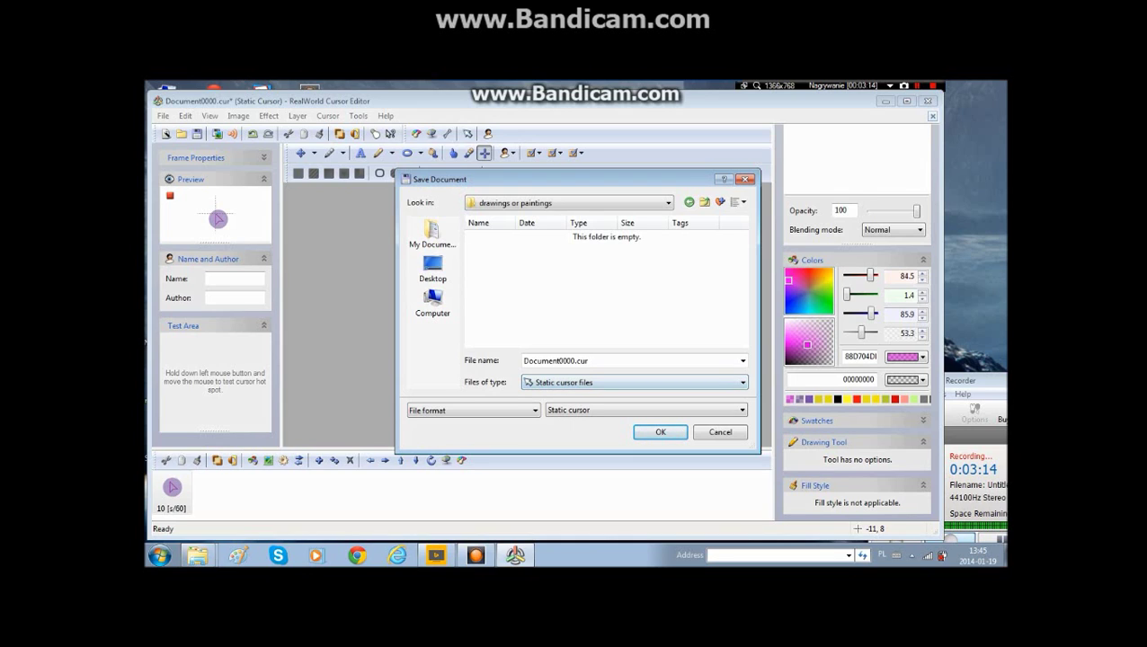
Name the static cursor file "highlighted cursor" and save it
left_click(593, 360)
key("BackSpace")
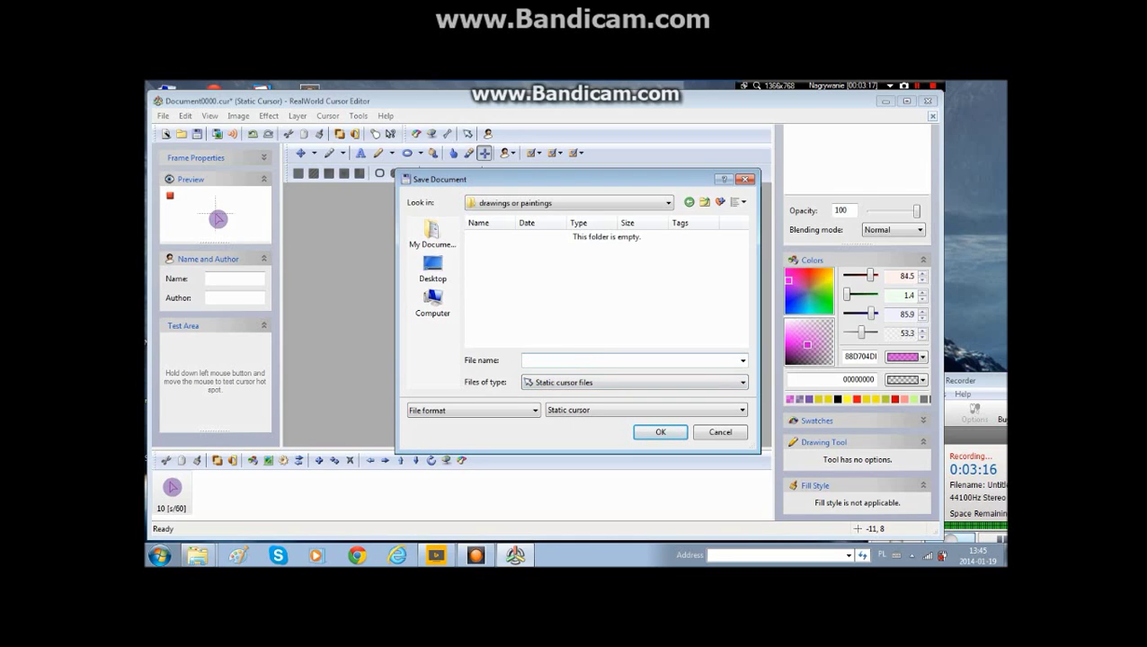
type("highlited")
key("BackSpace")
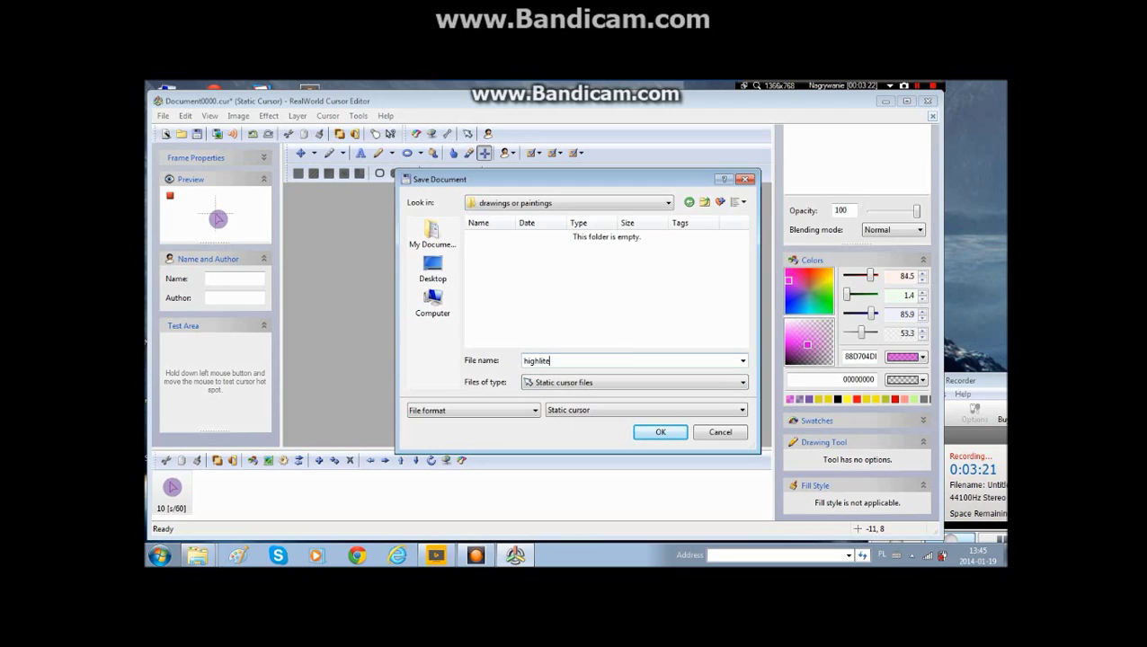
key("BackSpace")
key("BackSpace")
type("ghted curs")
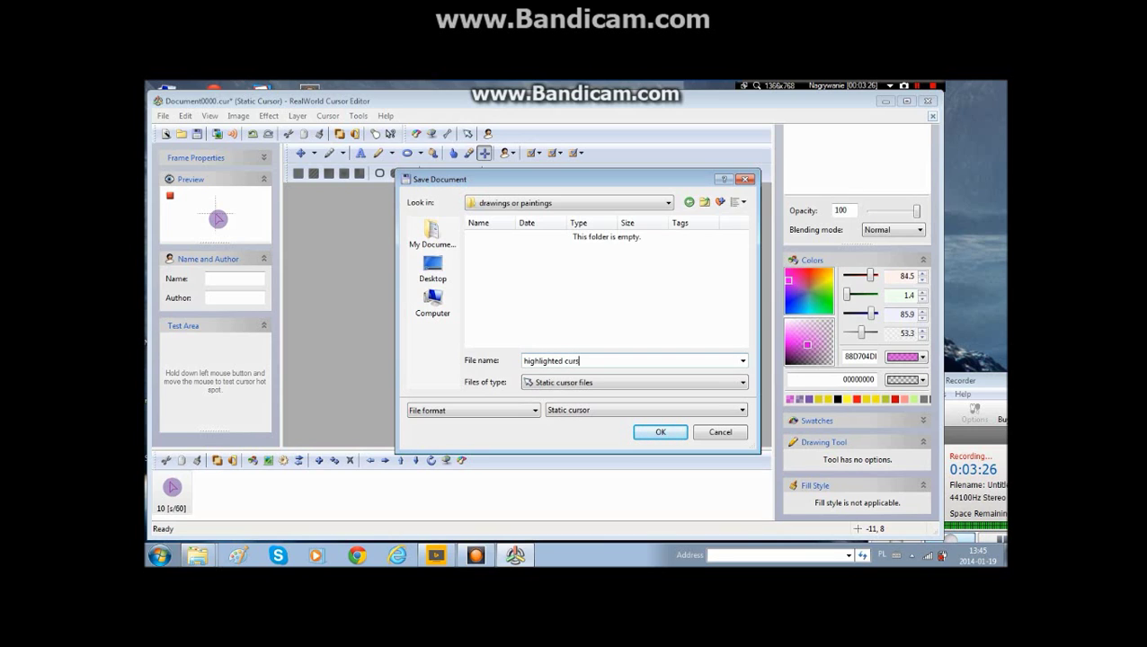
type("or")
key("Return")
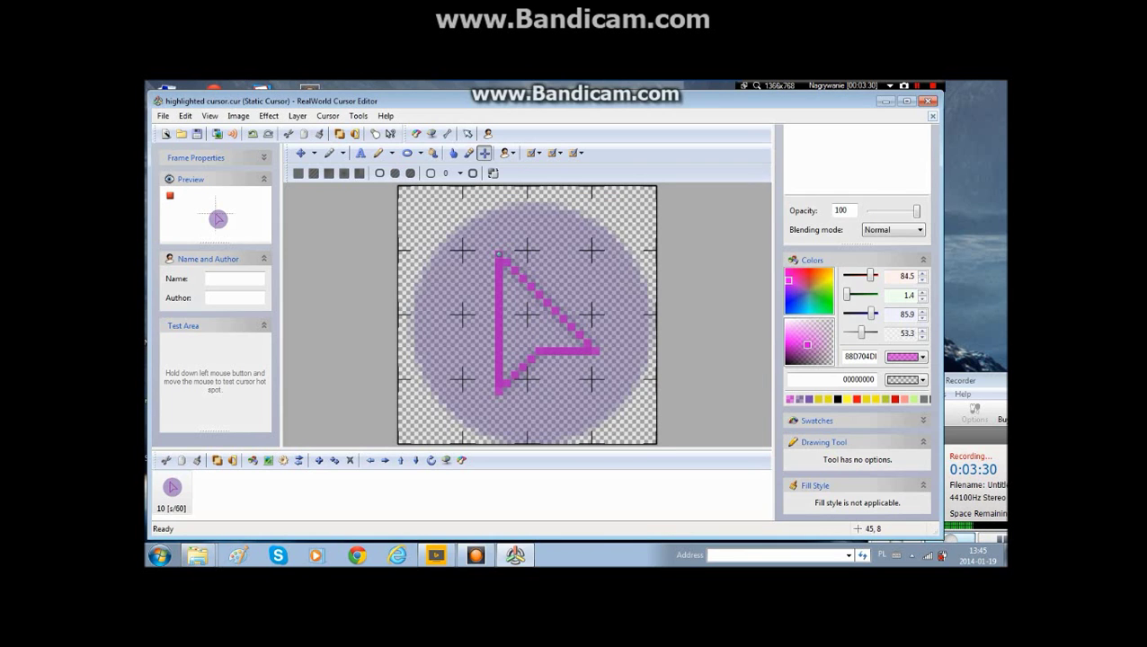
Minimize the cursor editor and open the mouse pointer settings from Personalization in the Windows Control Panel
left_click(886, 101)
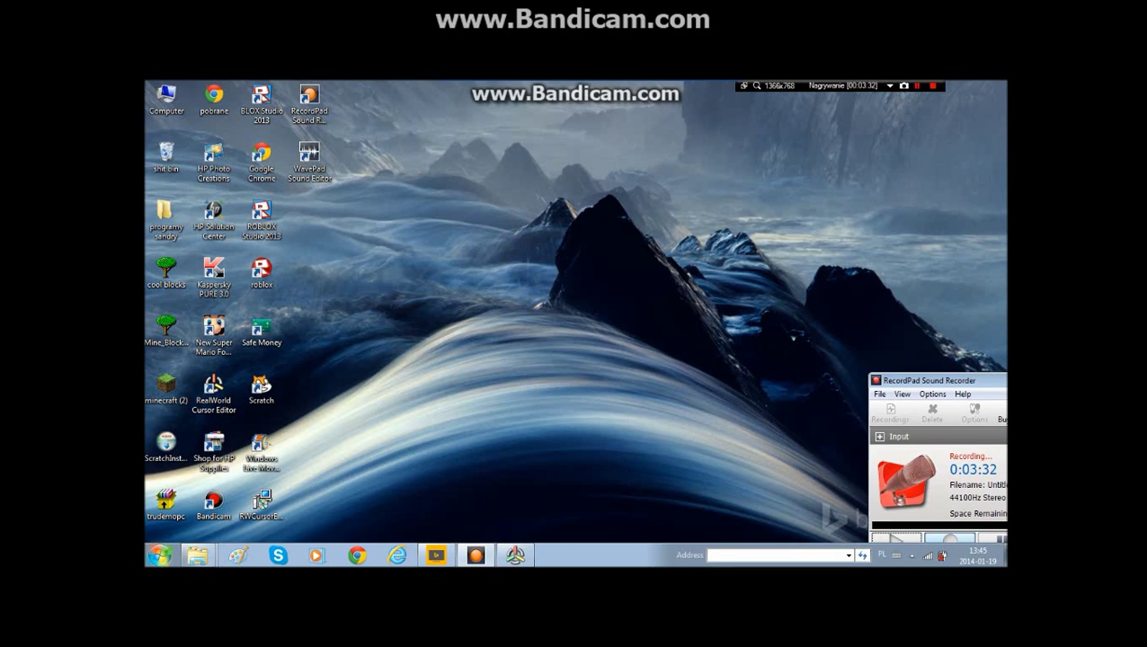
left_click(160, 556)
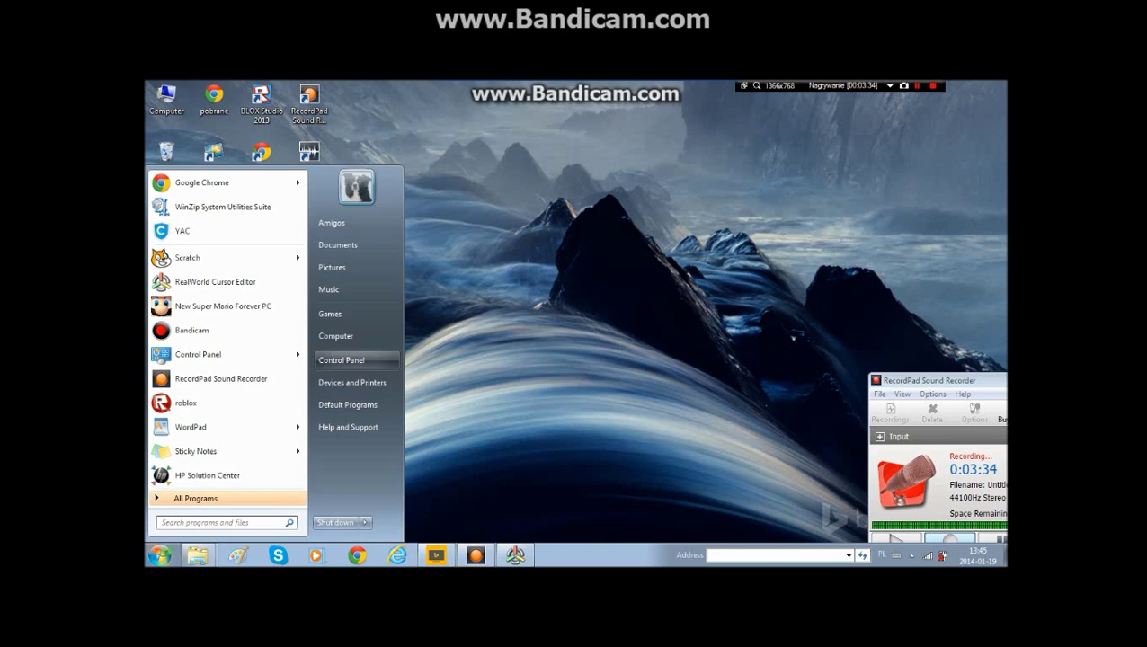
left_click(360, 359)
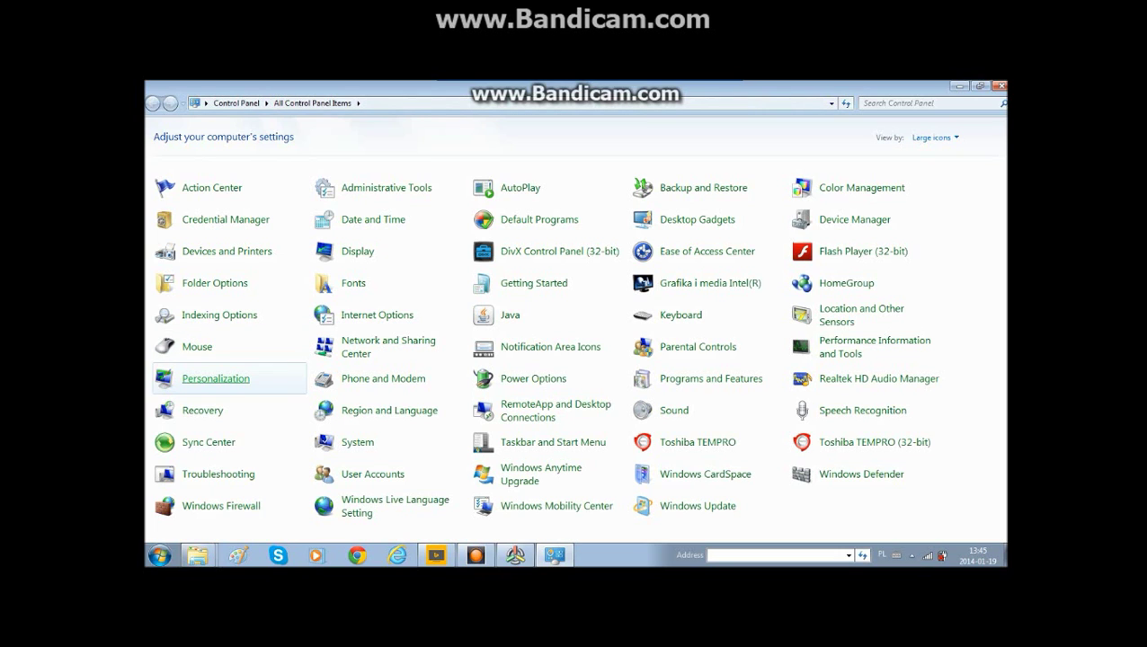
left_click(216, 378)
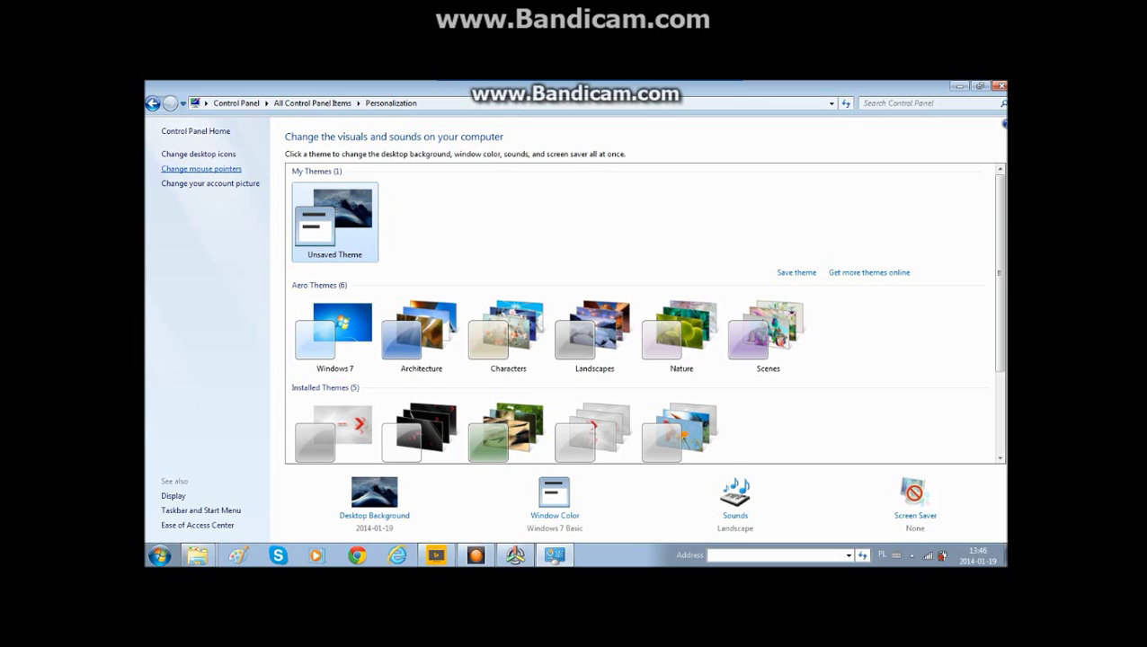
left_click(202, 168)
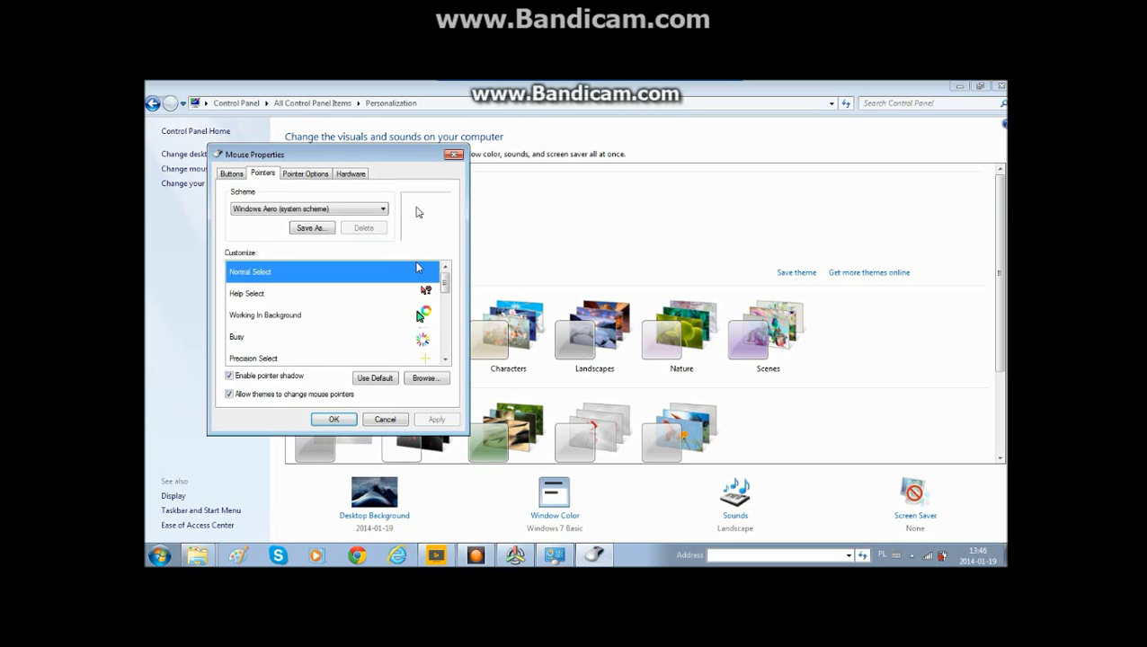
Assign the highlighted cursor file from the "drawings or paintings" folder to the Normal Select pointer and confirm the mouse properties
left_click(425, 378)
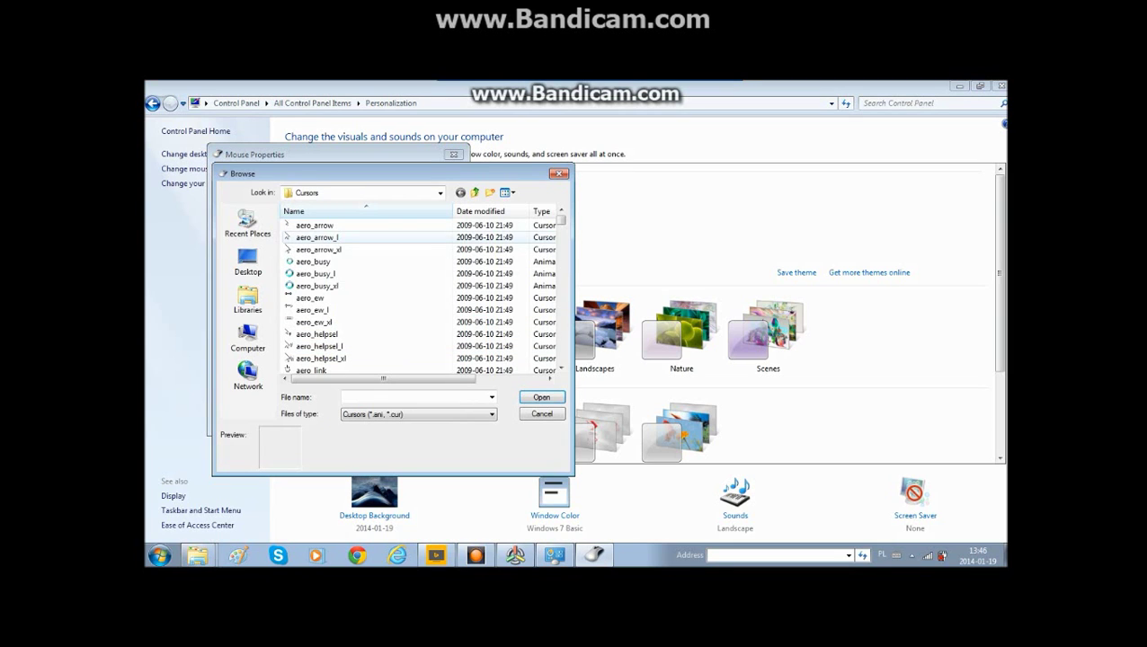
left_click(248, 261)
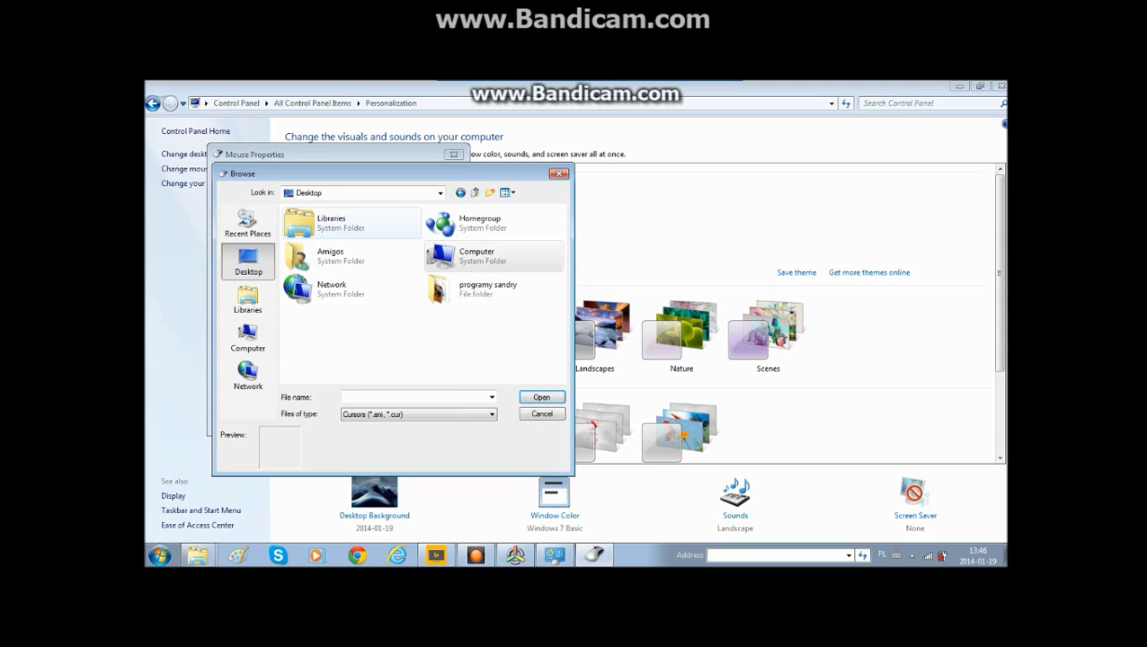
left_click(493, 289)
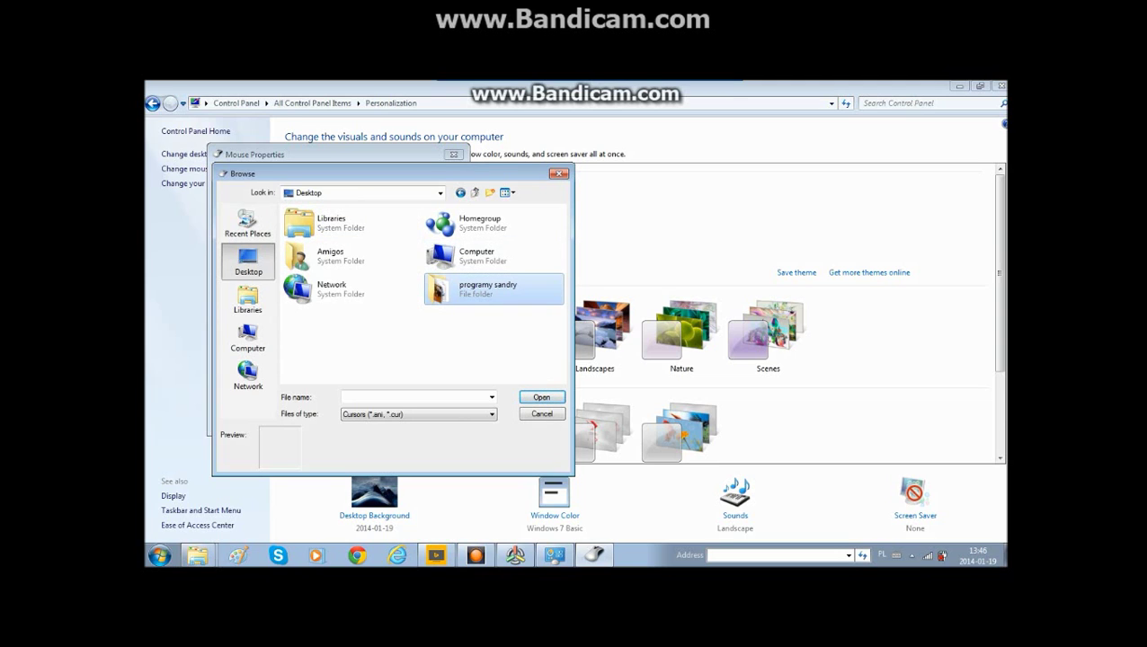
double_click(488, 289)
double_click(302, 235)
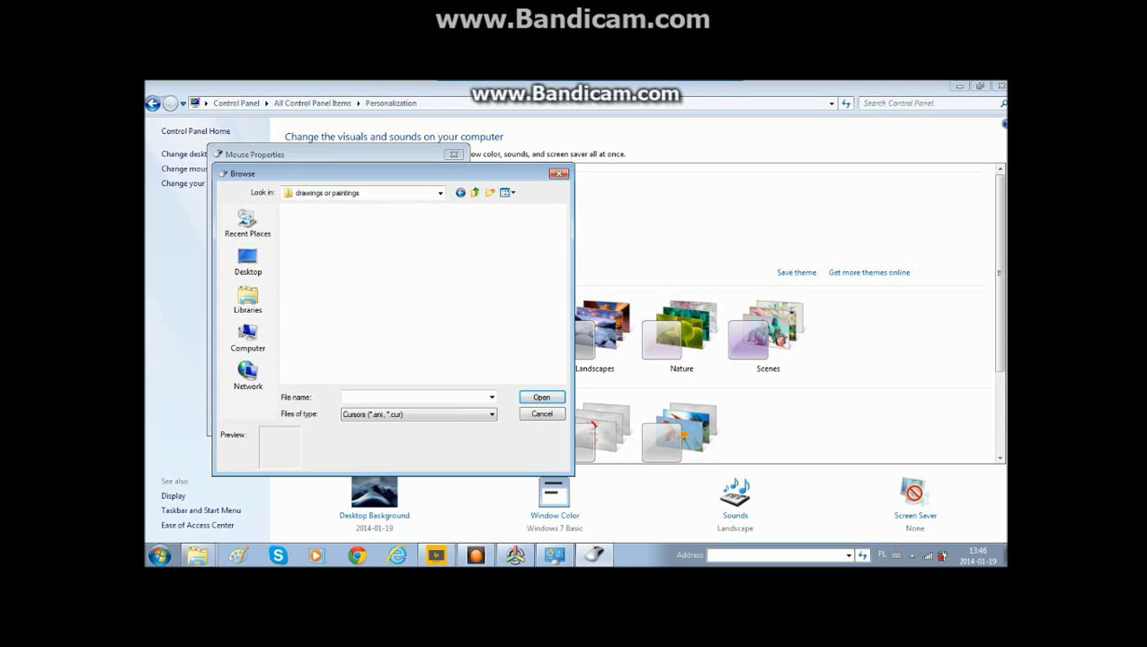
double_click(315, 241)
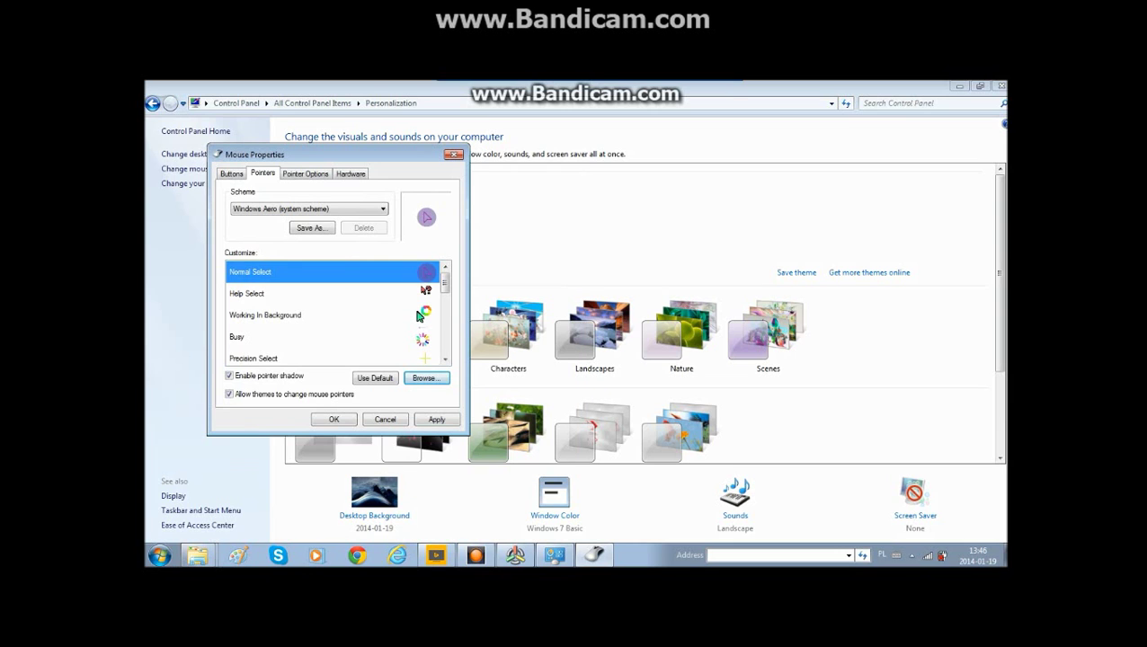
left_click(333, 420)
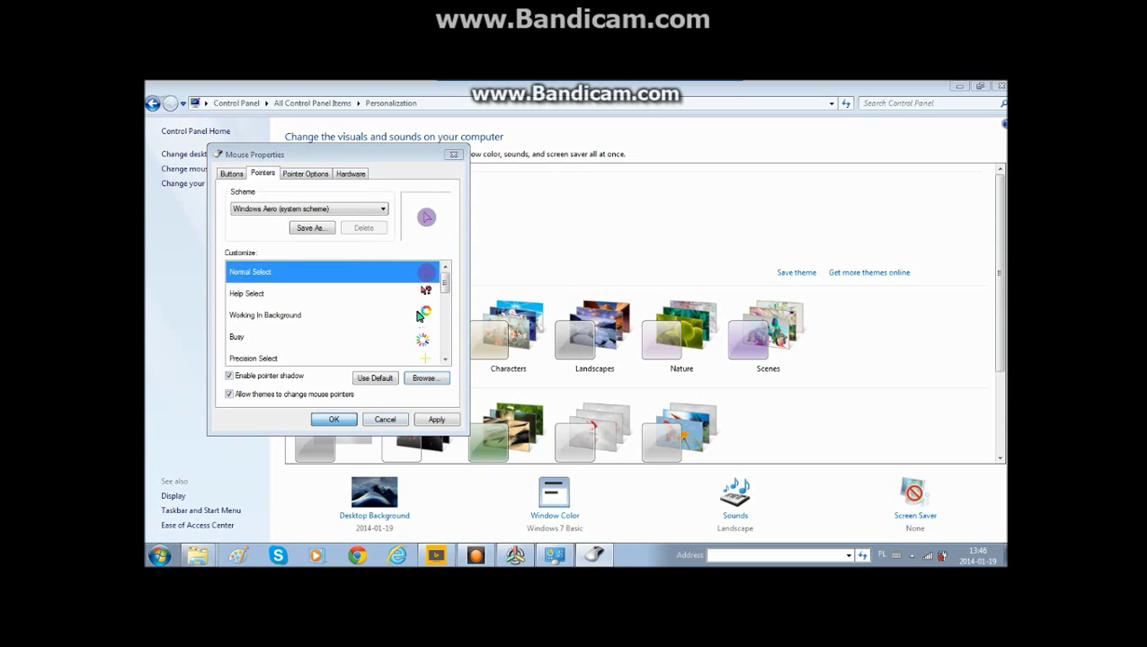
key("Return")
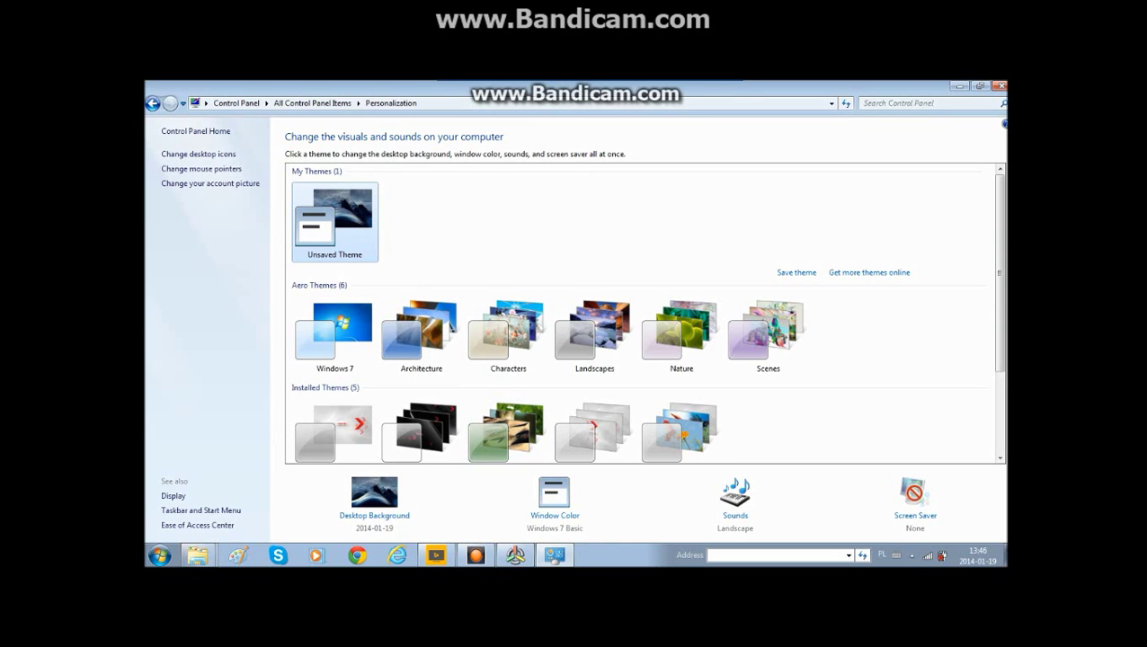
Bring up the cursor editor briefly, then minimize it and the Personalization window to show the desktop
left_click(516, 556)
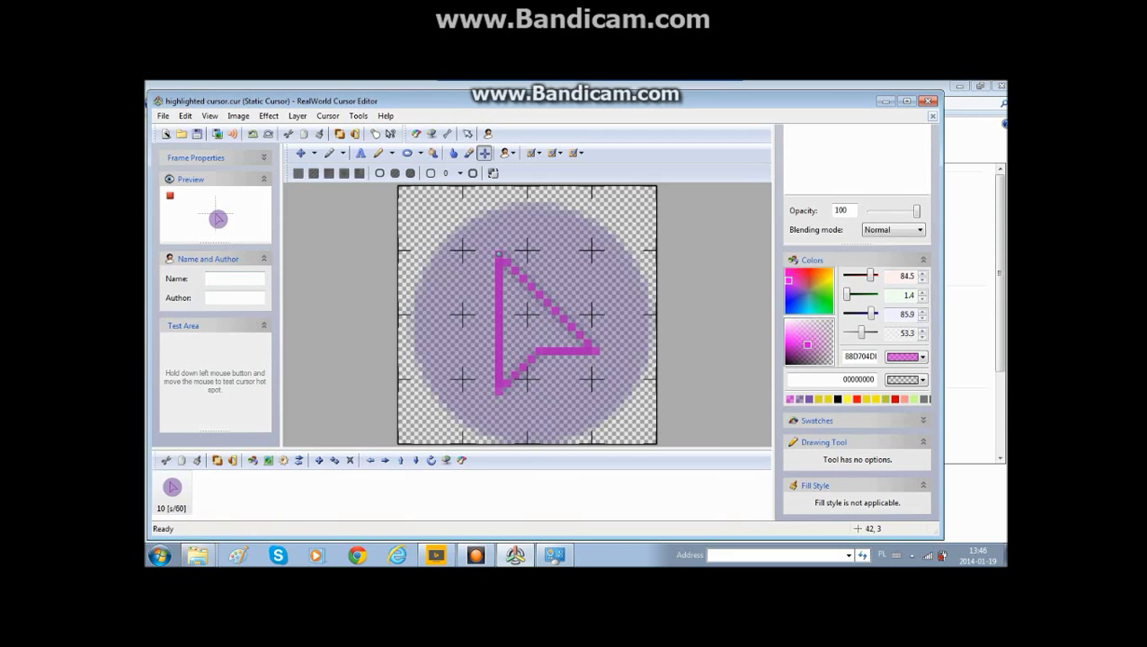
left_click(886, 101)
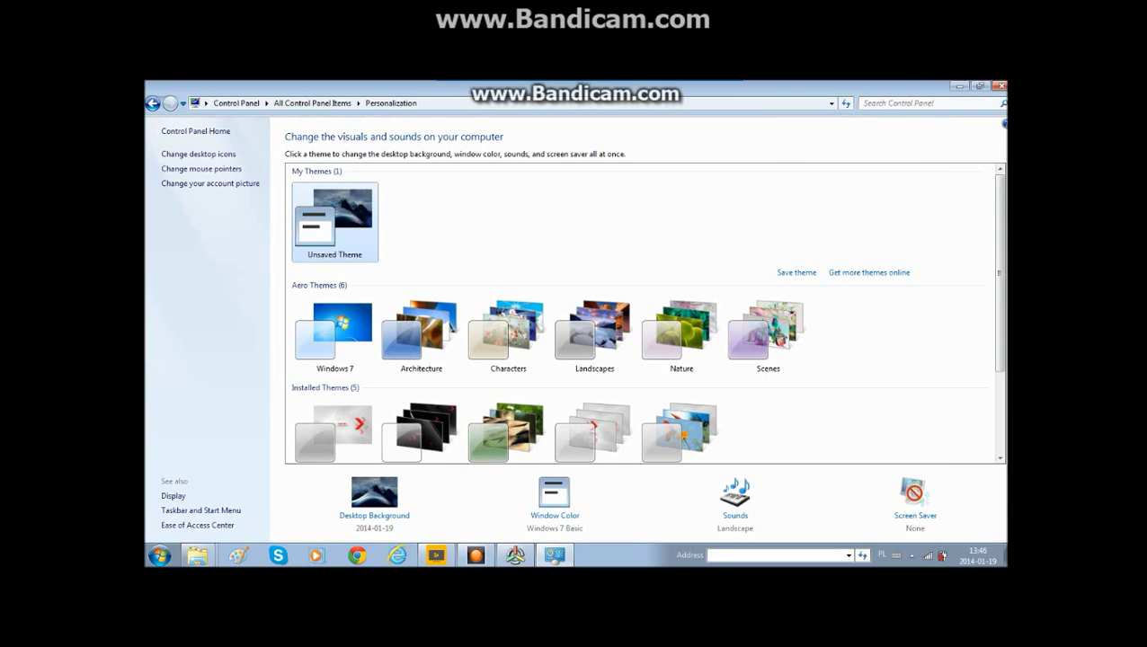
left_click(960, 86)
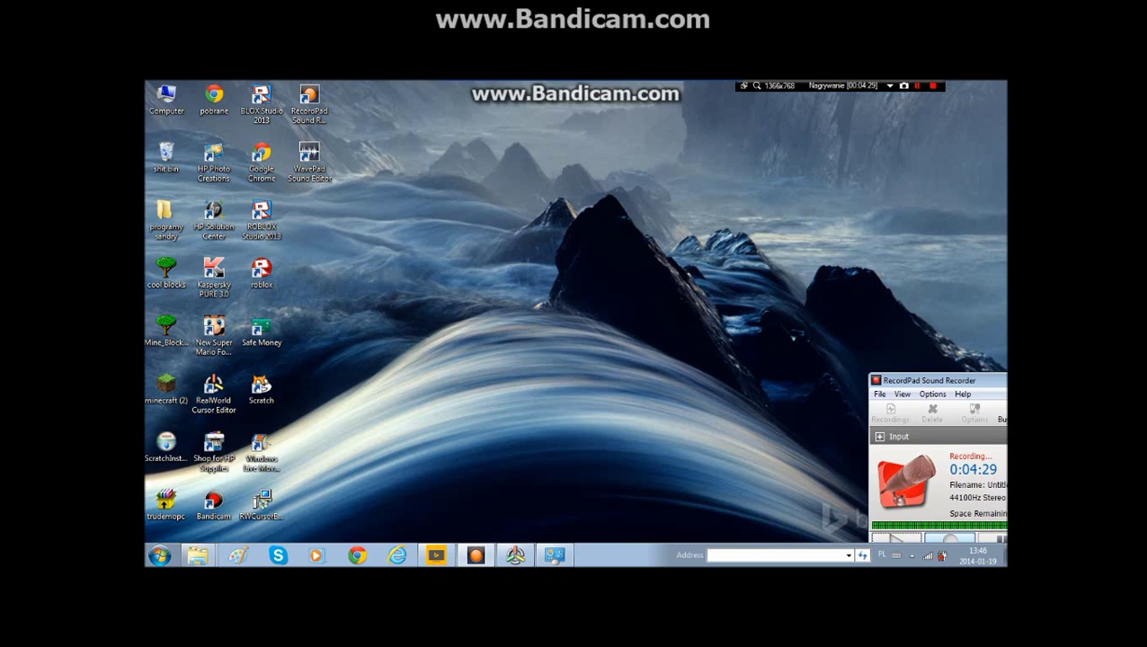